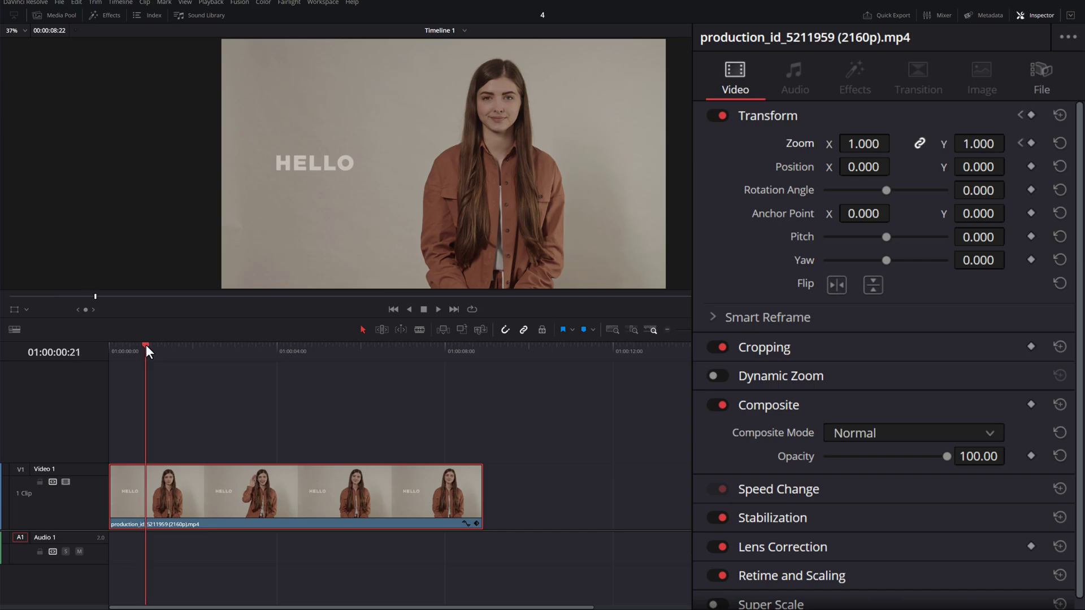
Increase the clip's Zoom at 01:00:00:21 to keyframe a zoom-in, and play it back from the start.
left_click_drag(863, 143, 895, 142)
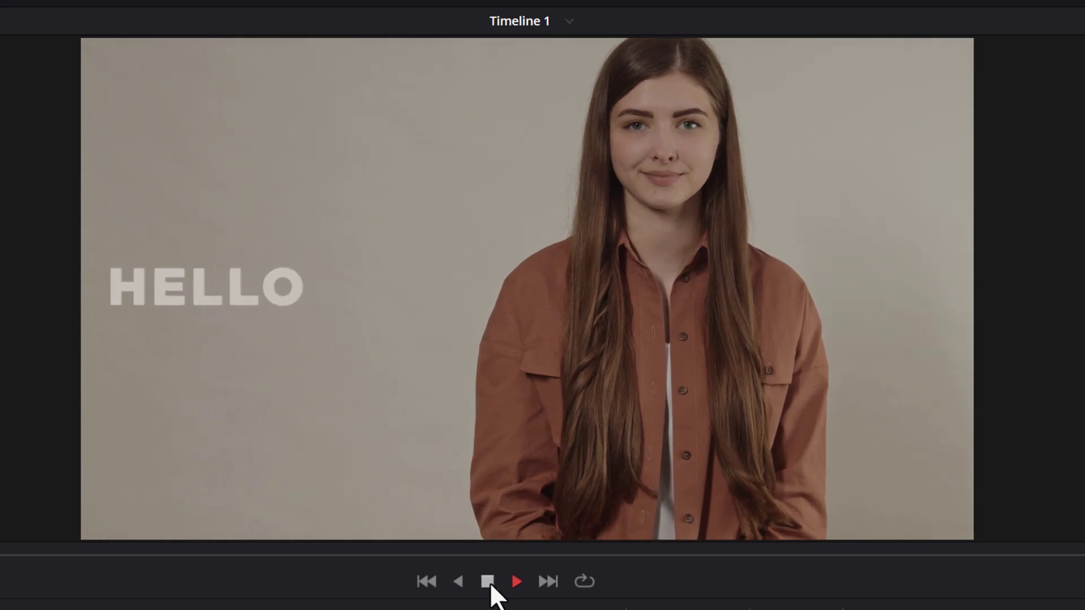
left_click(486, 582)
left_click(427, 587)
left_click(488, 583)
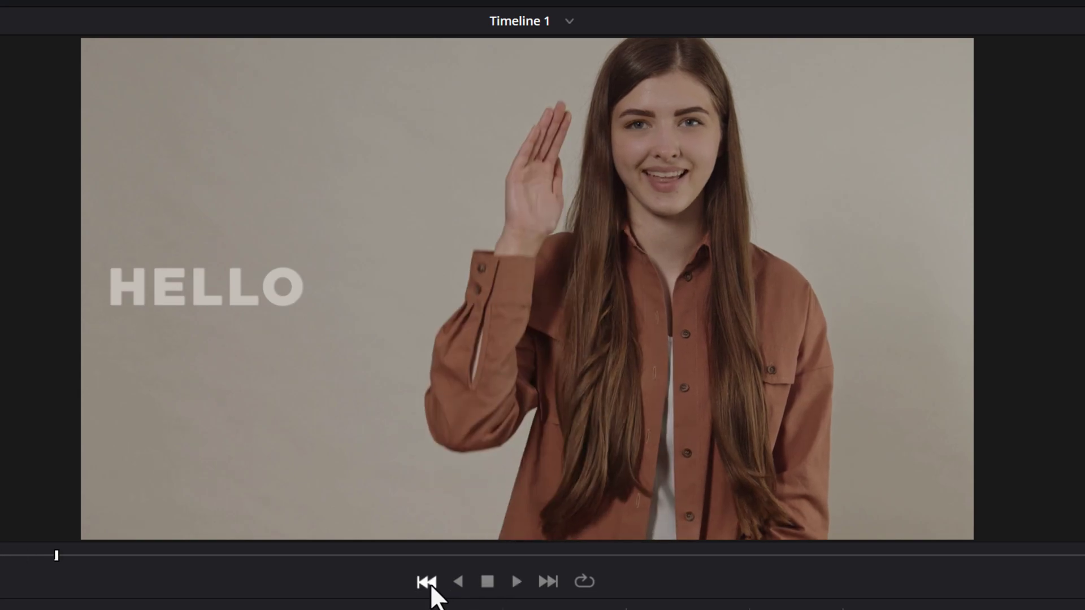
left_click(428, 583)
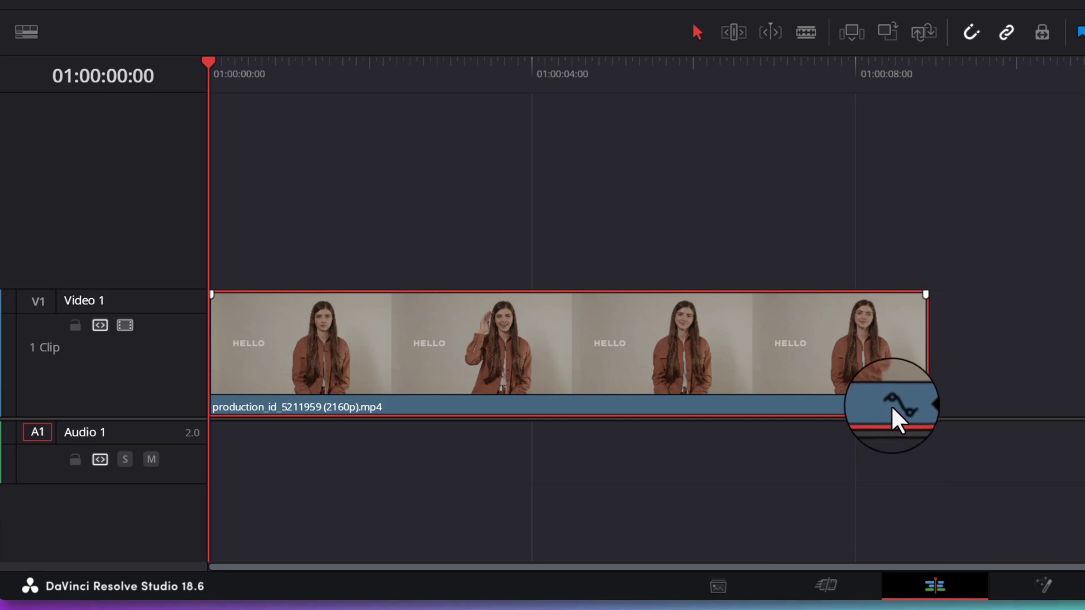
Open the video clip's keyframe curve editor and play back the linear zoom.
left_click(894, 407)
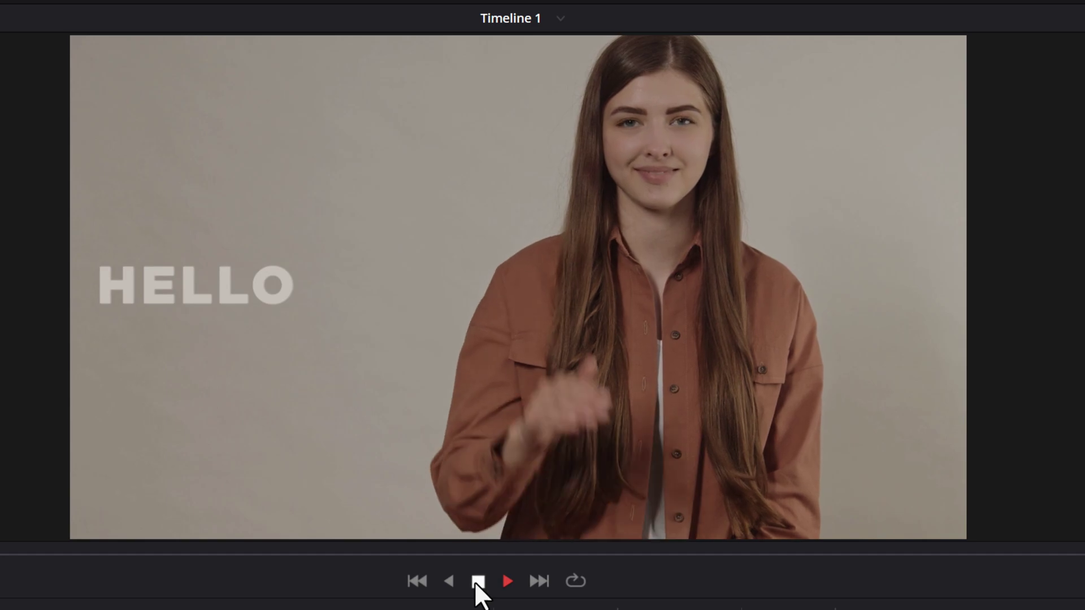
left_click(477, 582)
left_click(507, 580)
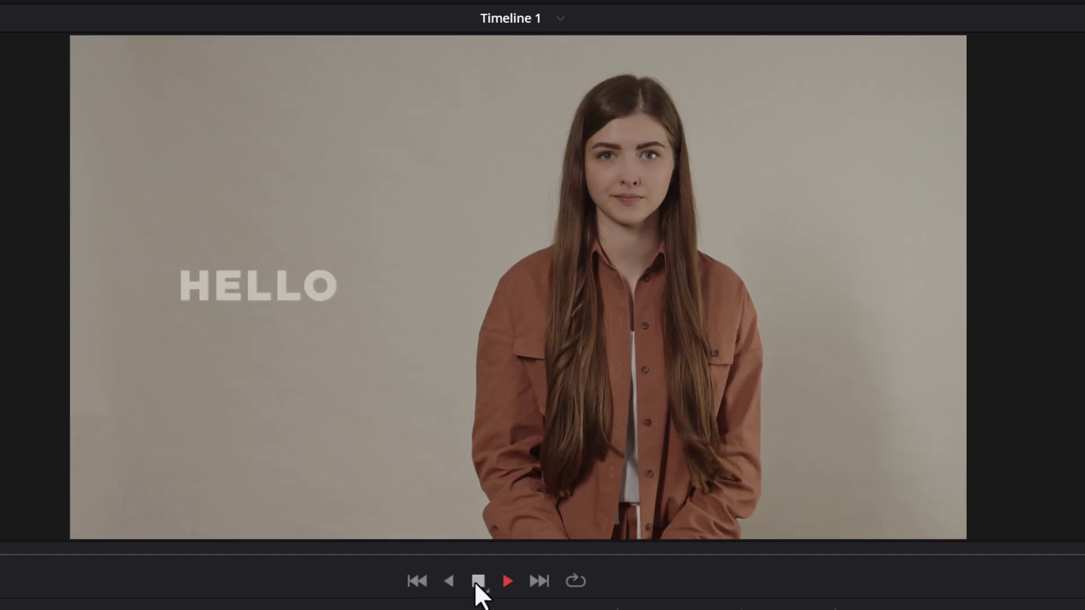
left_click(476, 582)
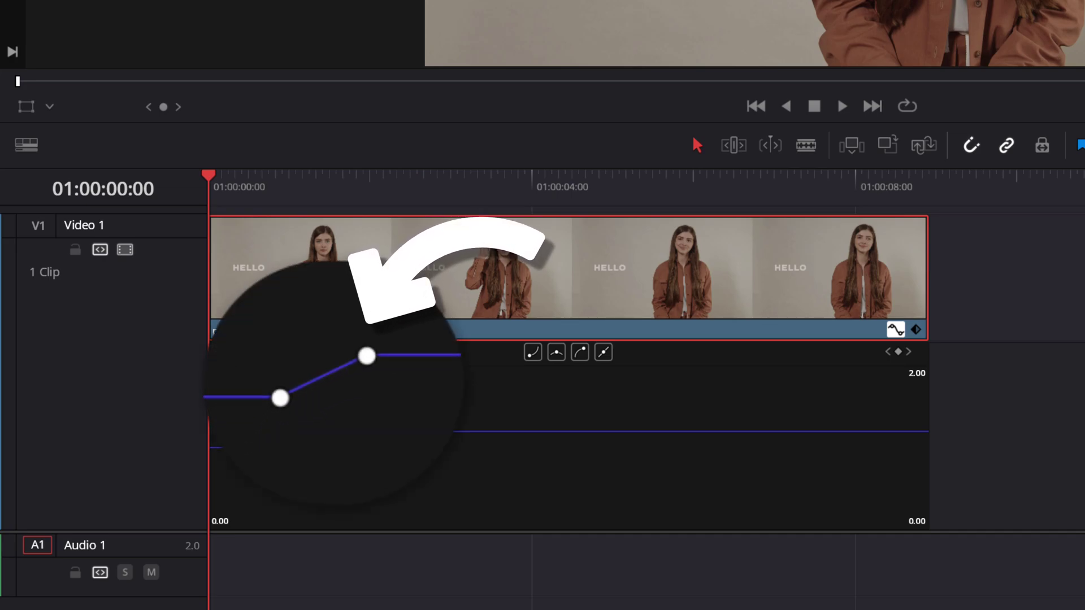
Apply ease in to the second Zoom keyframe and ease out to the first, and play back the smoothed zoom.
left_click(244, 431)
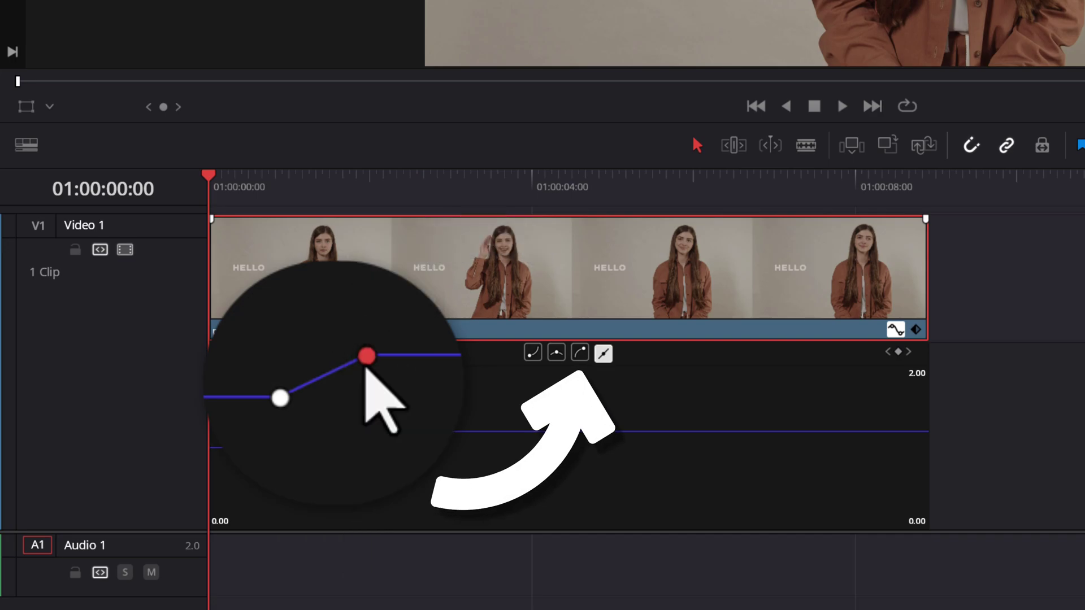
left_click(580, 354)
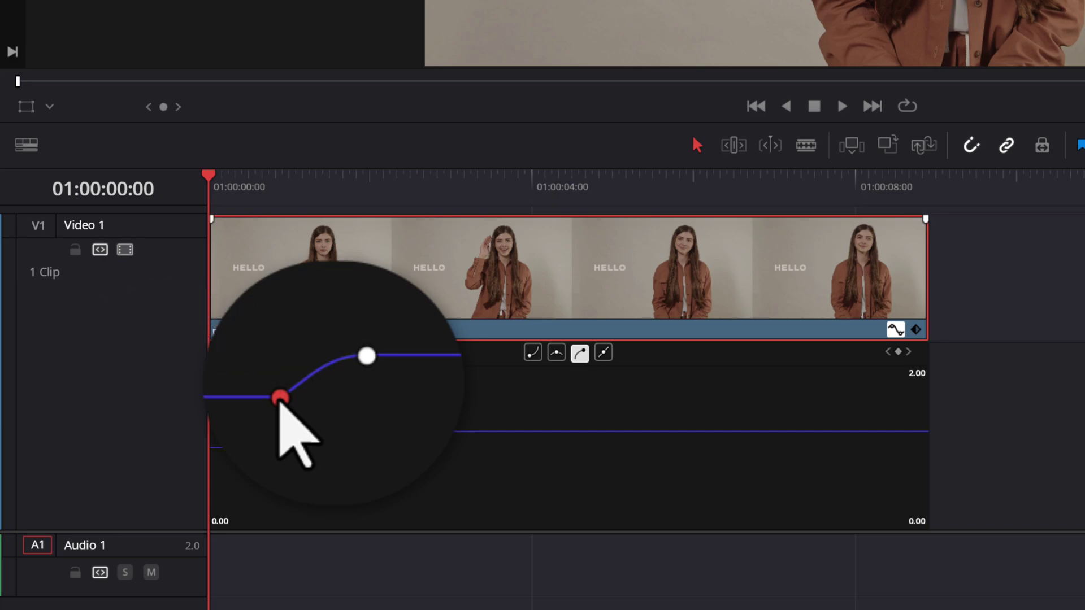
left_click(532, 353)
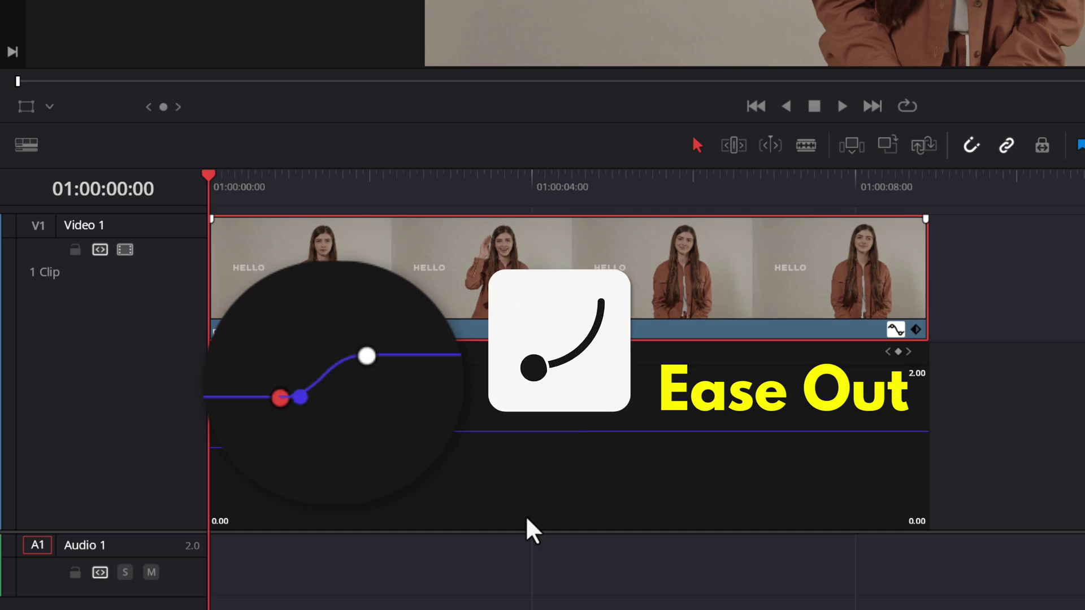
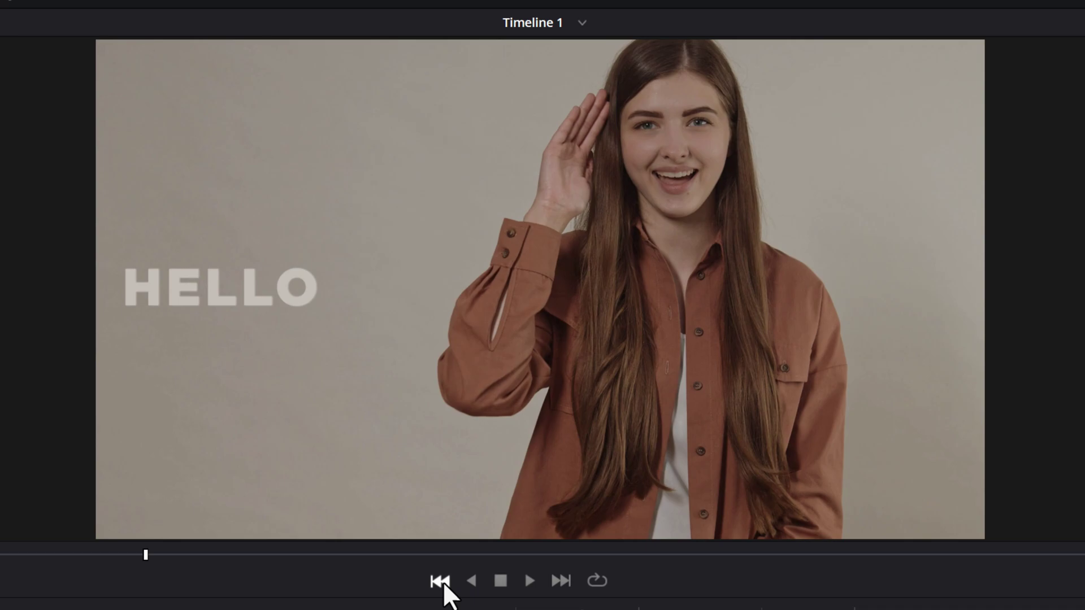
left_click(443, 583)
left_click(523, 581)
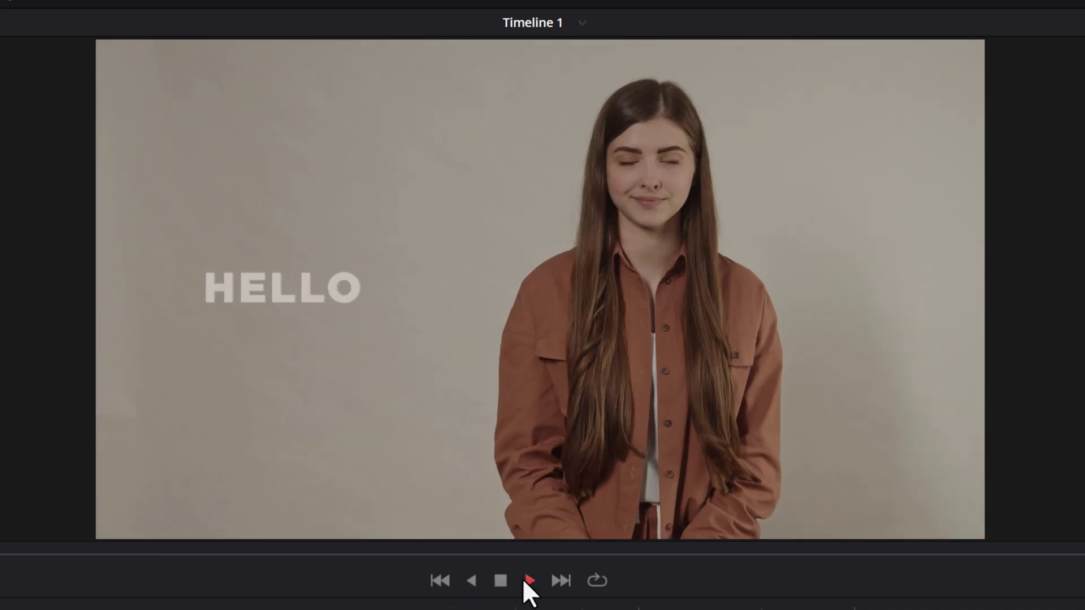
left_click(500, 582)
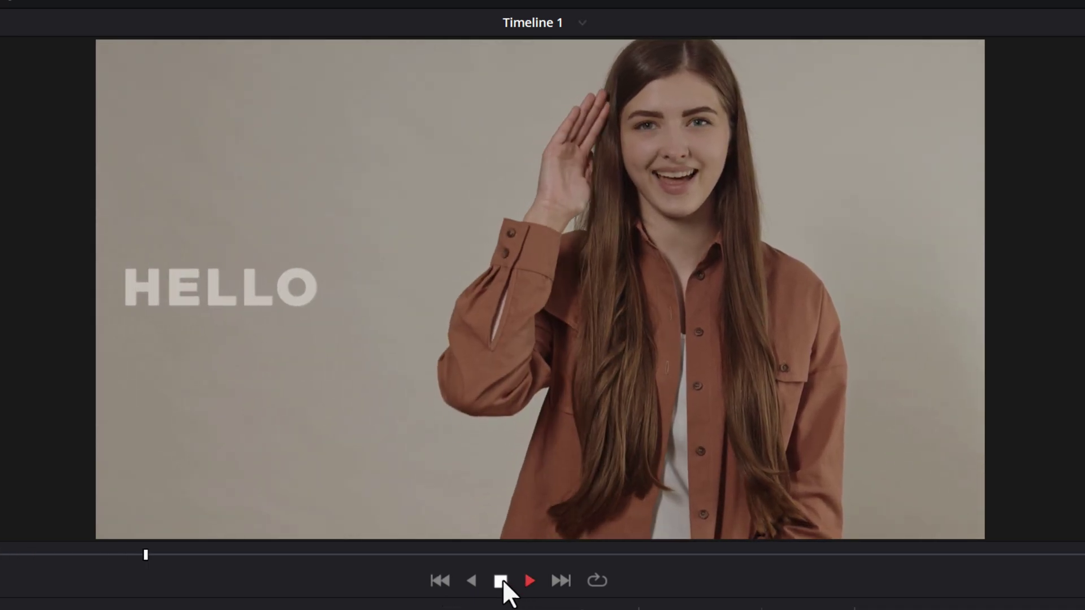
left_click(441, 581)
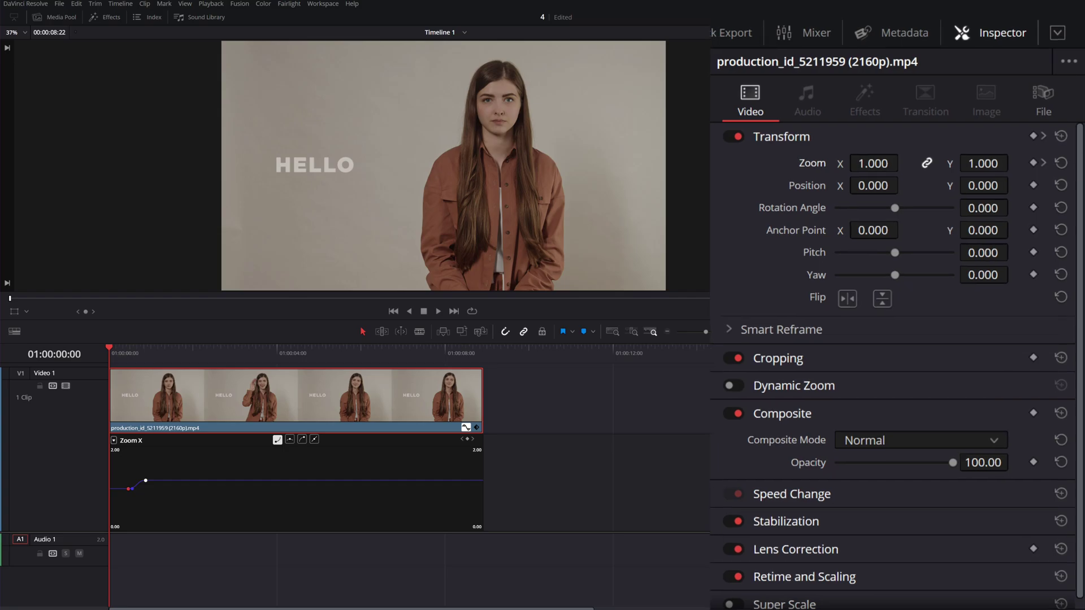
Add a Position keyframe at the first Zoom keyframe, 01:00:00:11, and go to the second Zoom keyframe.
left_click(1043, 163)
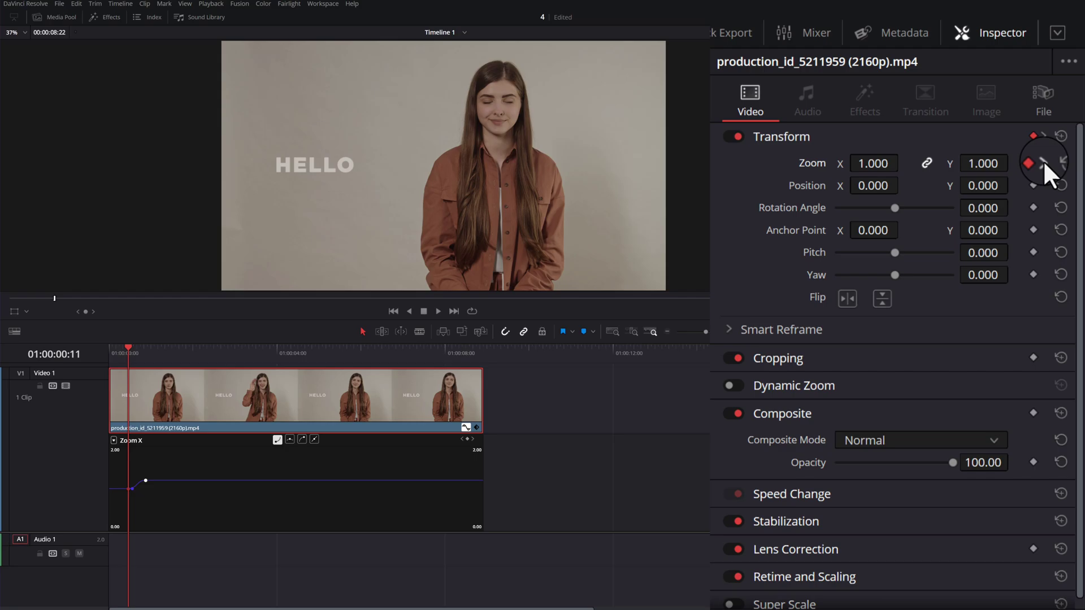
left_click(1033, 186)
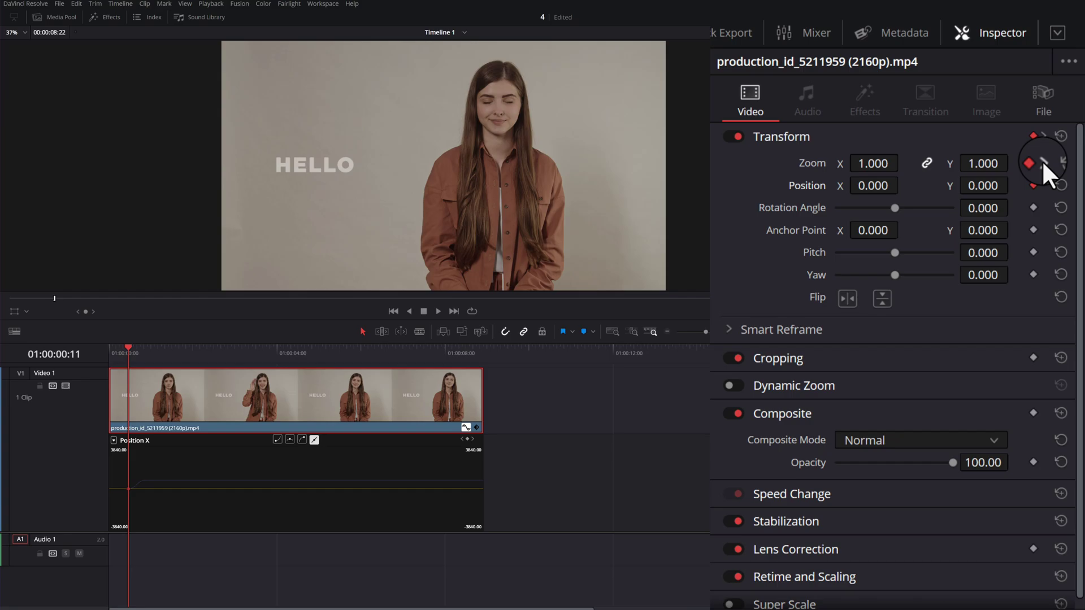
left_click(1042, 161)
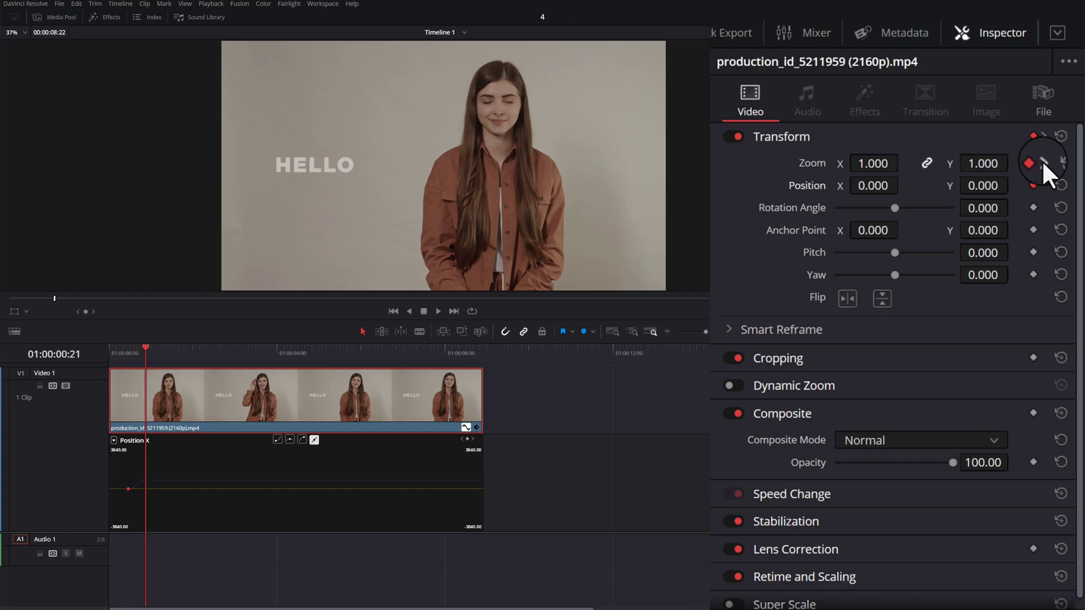
At 01:00:00:21, raise Zoom to 2.540 and shift Position X and Y to frame the woman's face.
left_click_drag(873, 163, 904, 163)
left_click_drag(872, 186, 678, 186)
left_click_drag(873, 163, 822, 186)
mouse_move(984, 186)
left_mouse_down()
mouse_move(1014, 185)
mouse_move(986, 185)
mouse_move(995, 186)
left_mouse_up()
left_click_drag(873, 185, 898, 185)
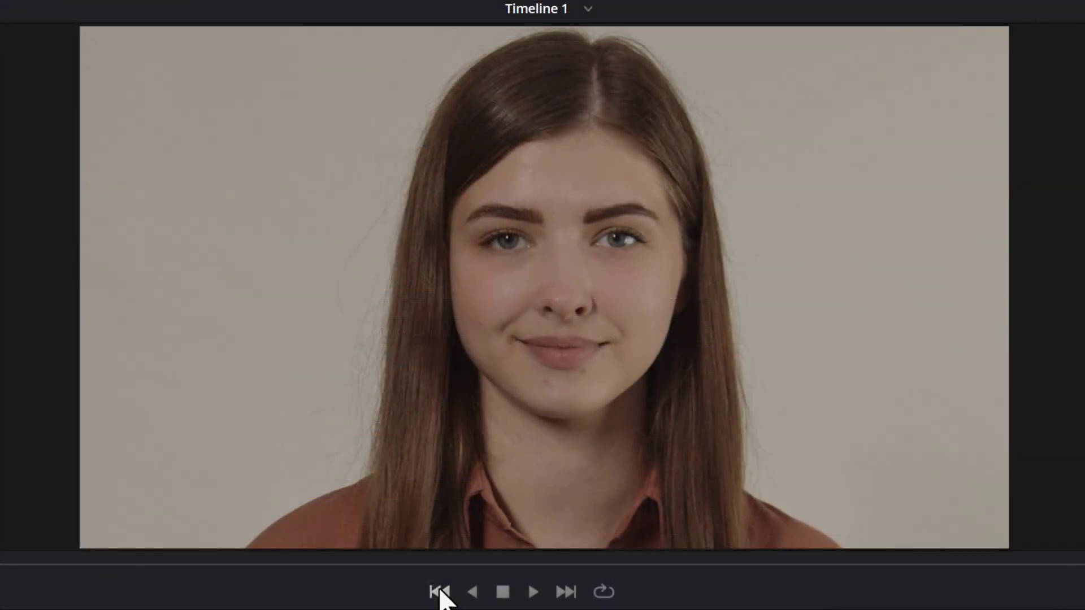
Play back the zoom and position move several times from the start to examine how the motion looks.
left_click(439, 591)
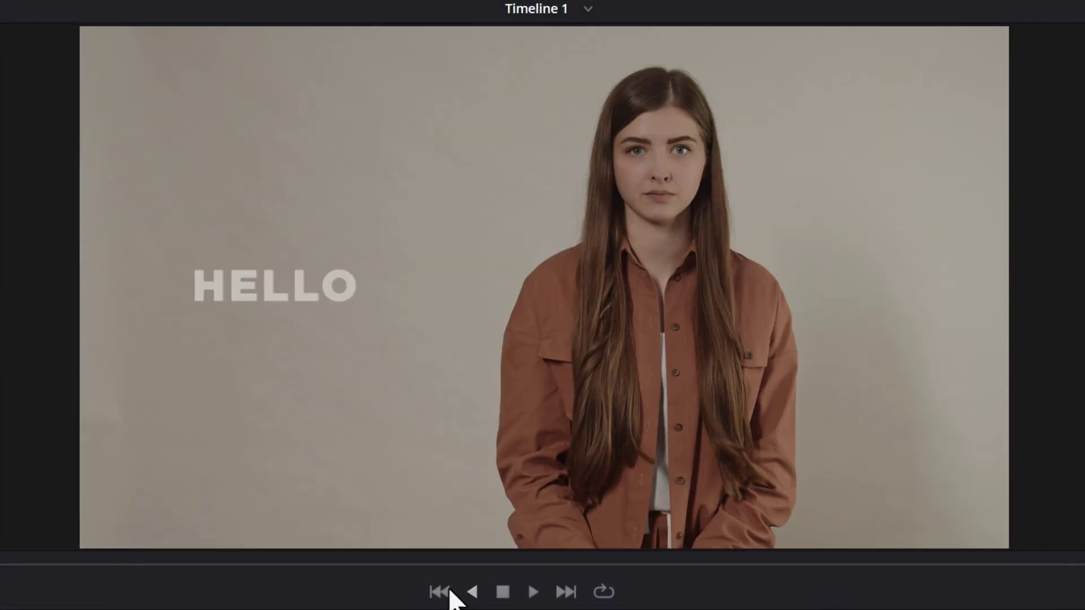
left_click(533, 591)
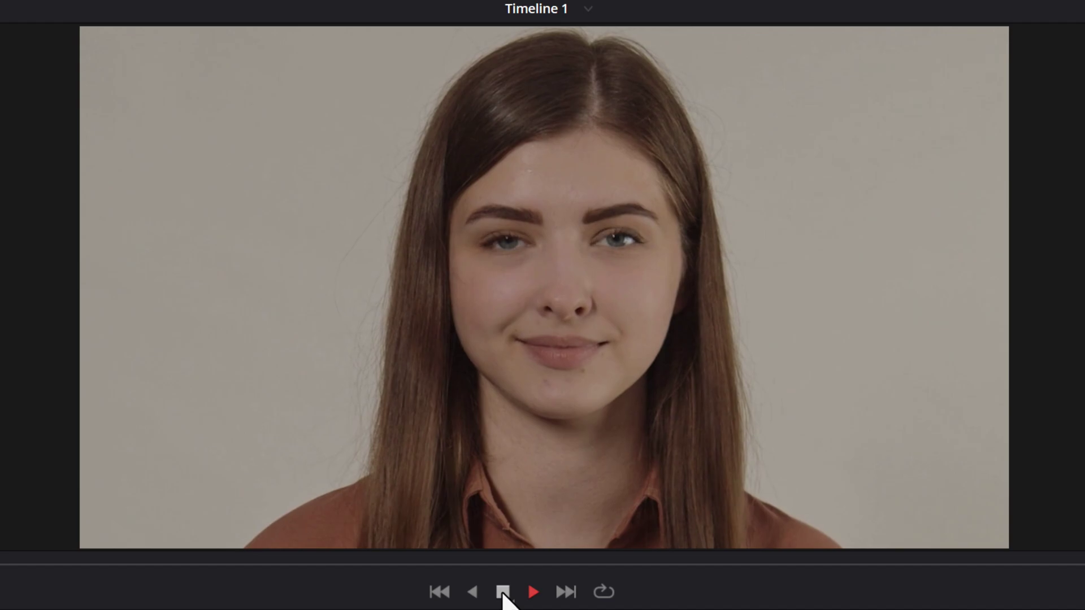
left_click(503, 592)
left_click(439, 591)
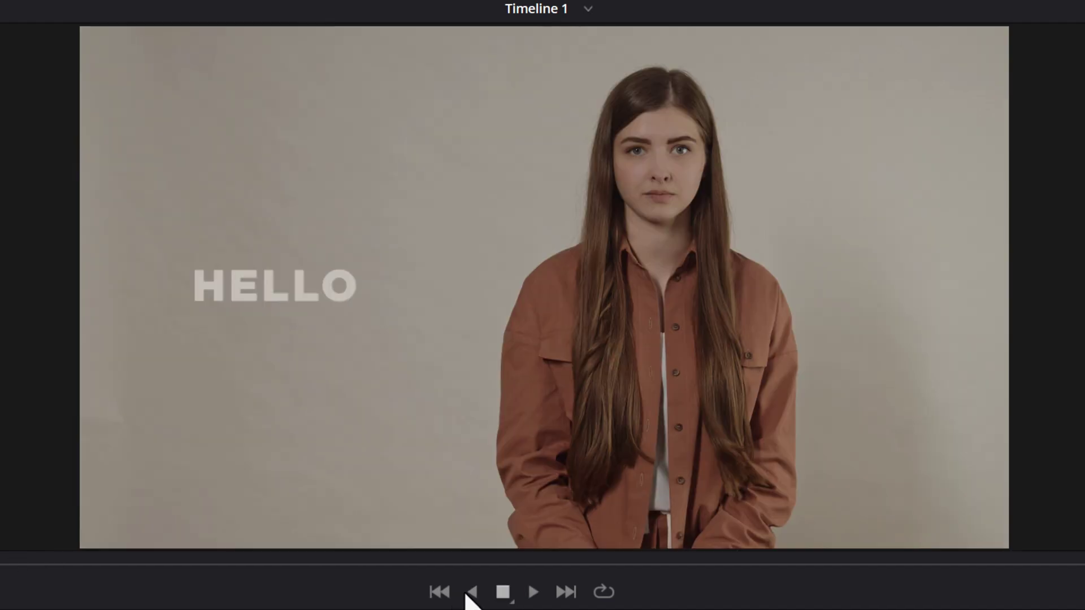
left_click(532, 592)
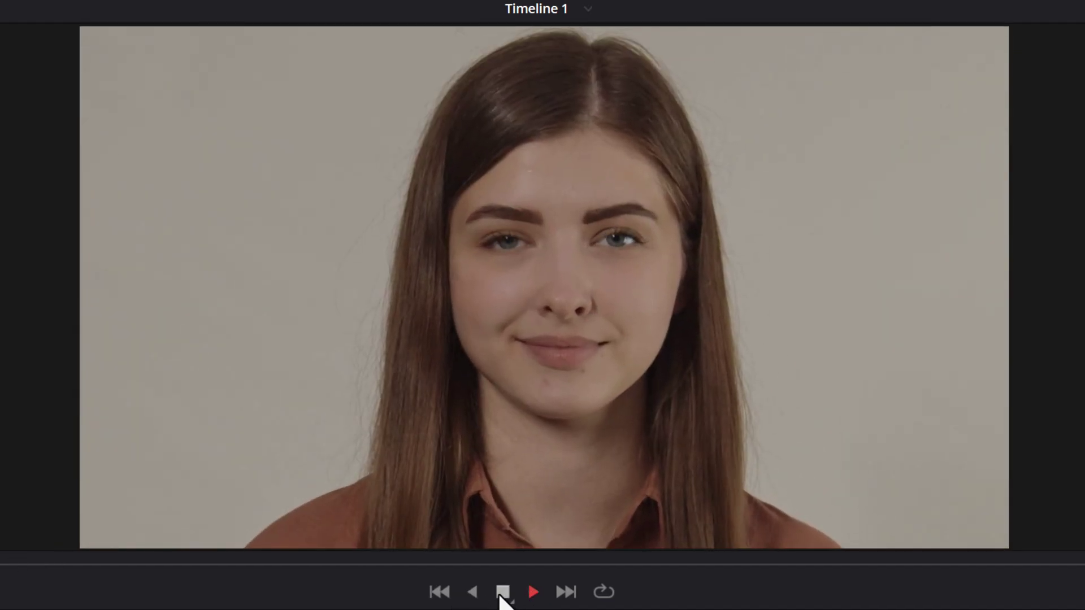
left_click(503, 592)
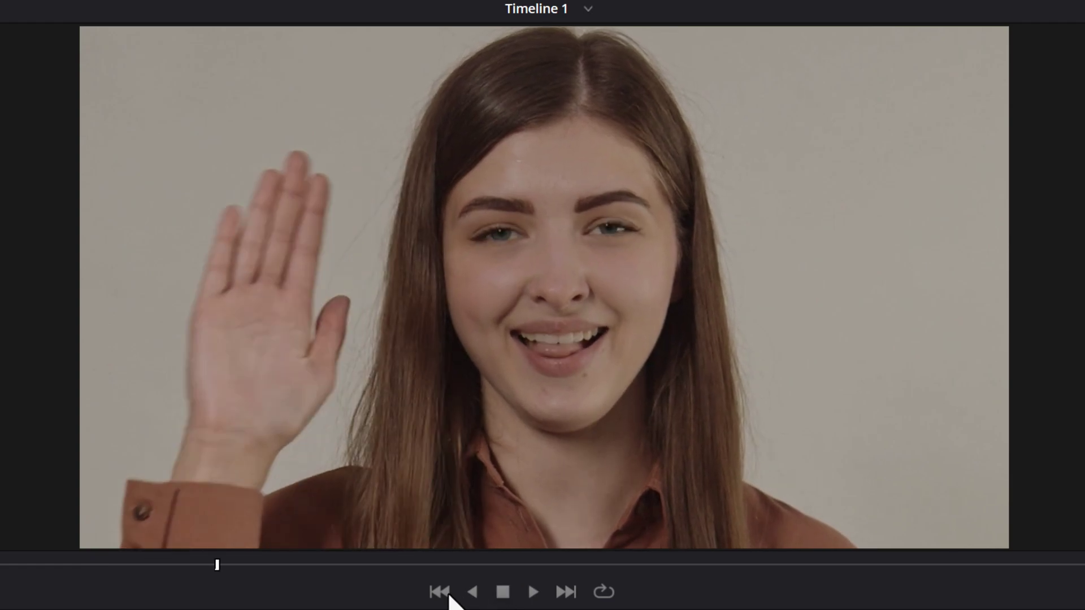
left_click(440, 592)
left_click(533, 591)
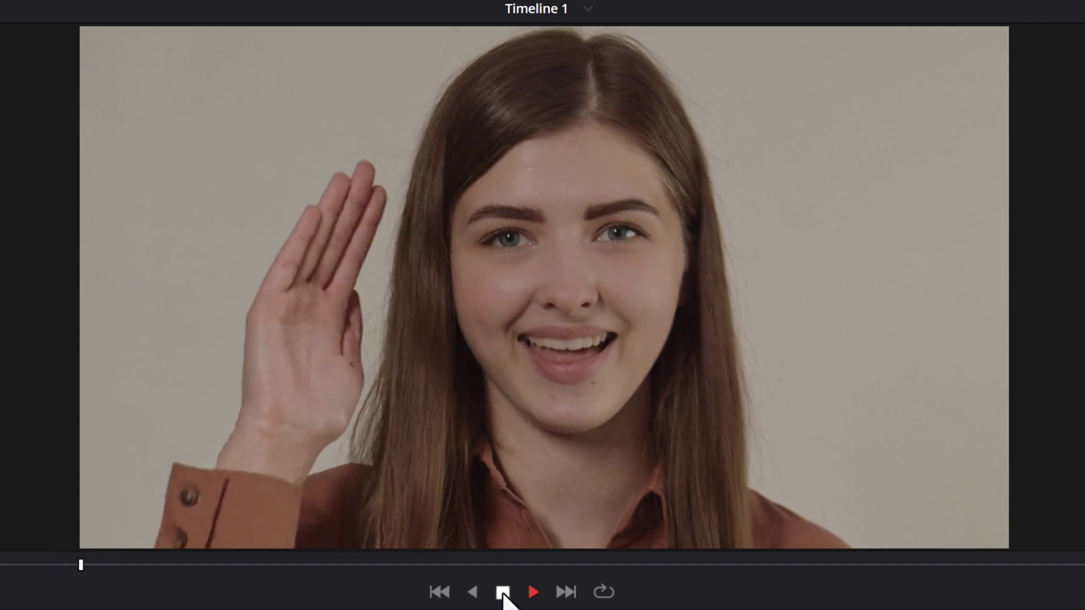
left_click(503, 591)
left_click(440, 592)
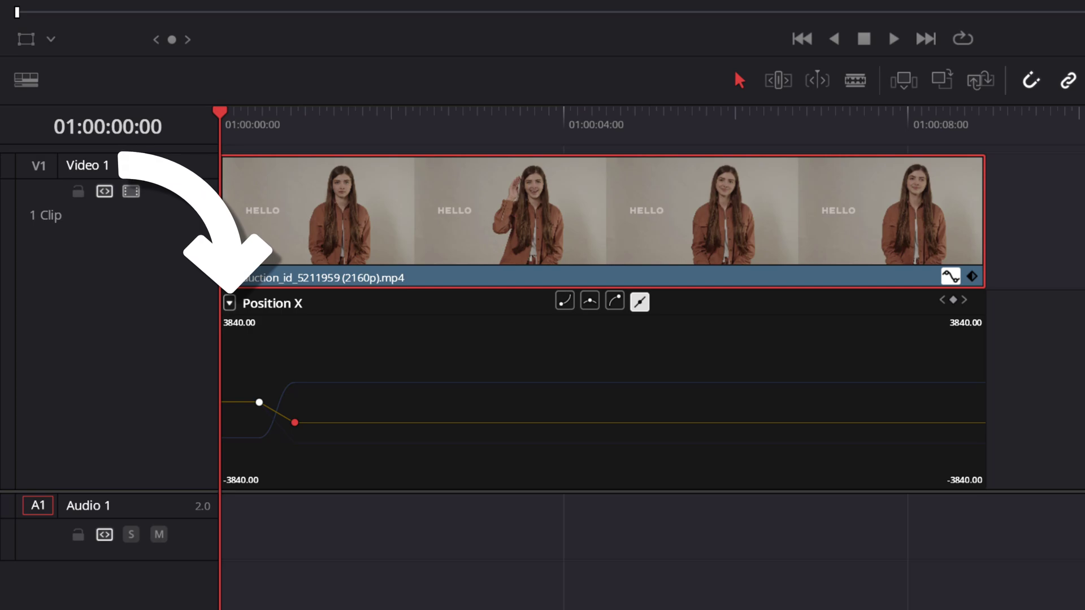
Hide the Position X and Position Y curves in the clip's curve editor and select the Zoom curve.
left_click(230, 305)
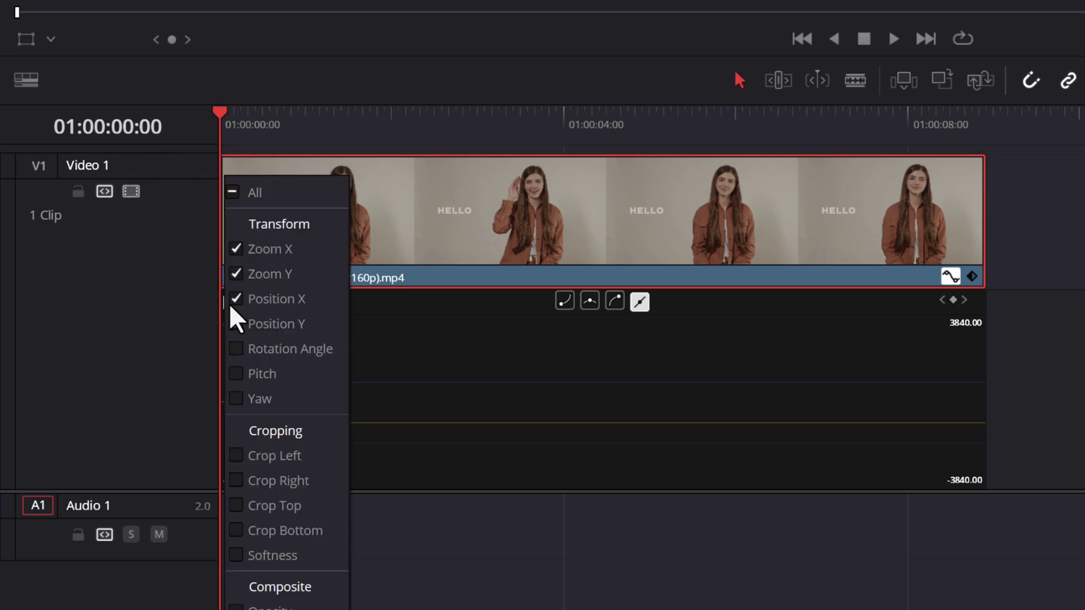
left_click(252, 318)
left_click(236, 320)
left_click(236, 300)
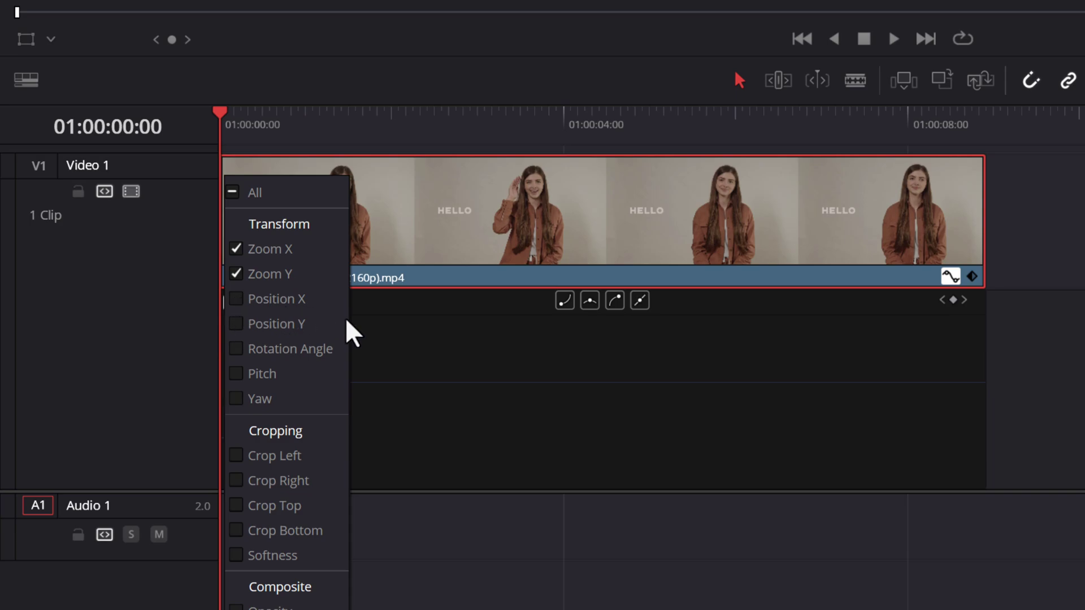
left_click(1066, 472)
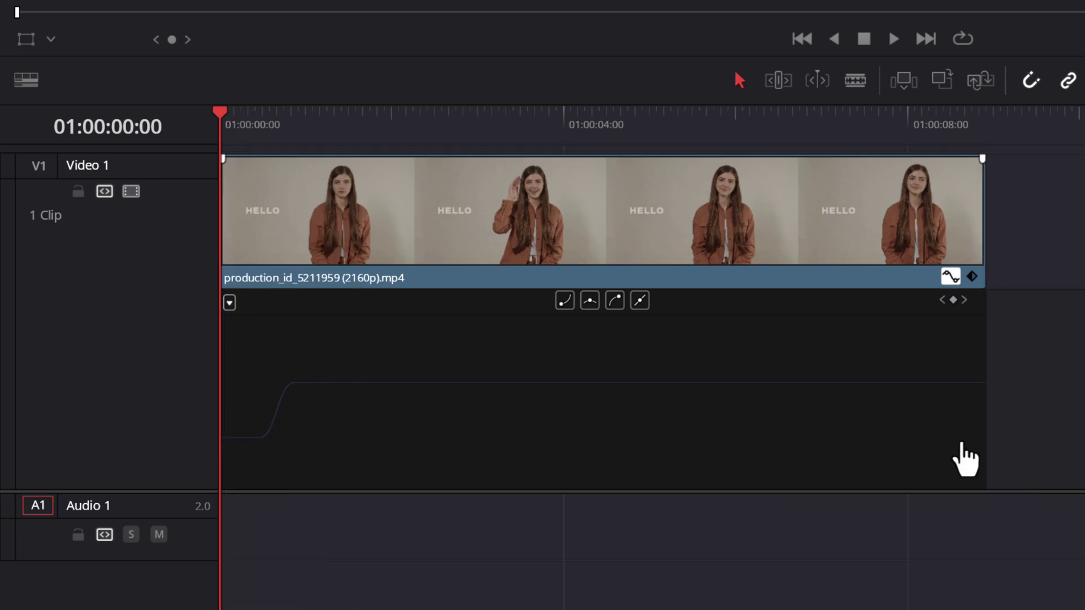
left_click(770, 384)
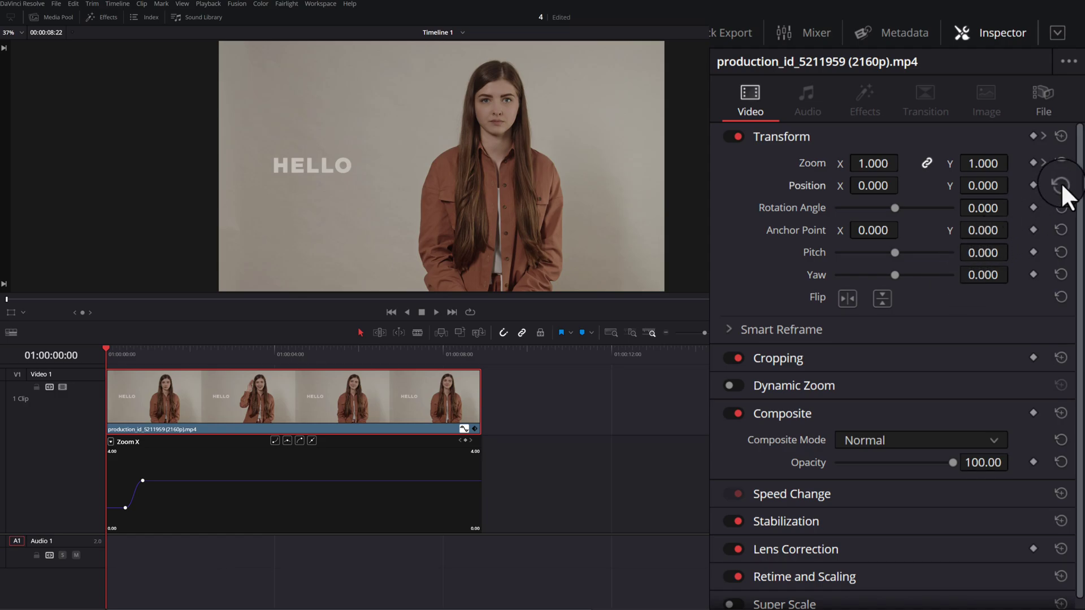
Save the project and, at the second Zoom keyframe, set the Anchor Point to X 716 and Y 808.
key("ctrl+s")
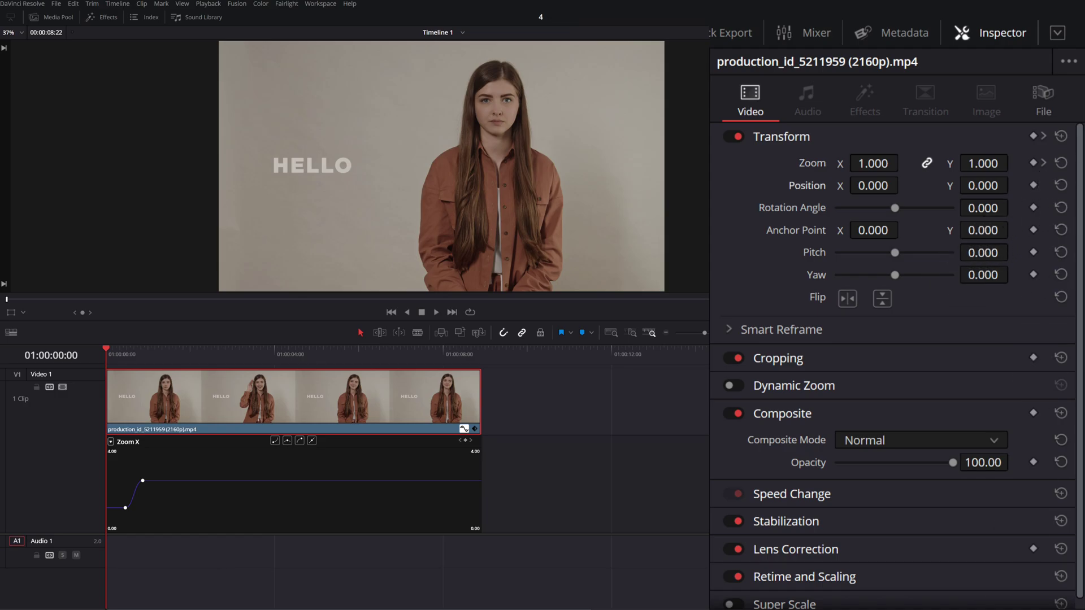
left_click(1042, 163)
left_click(1044, 163)
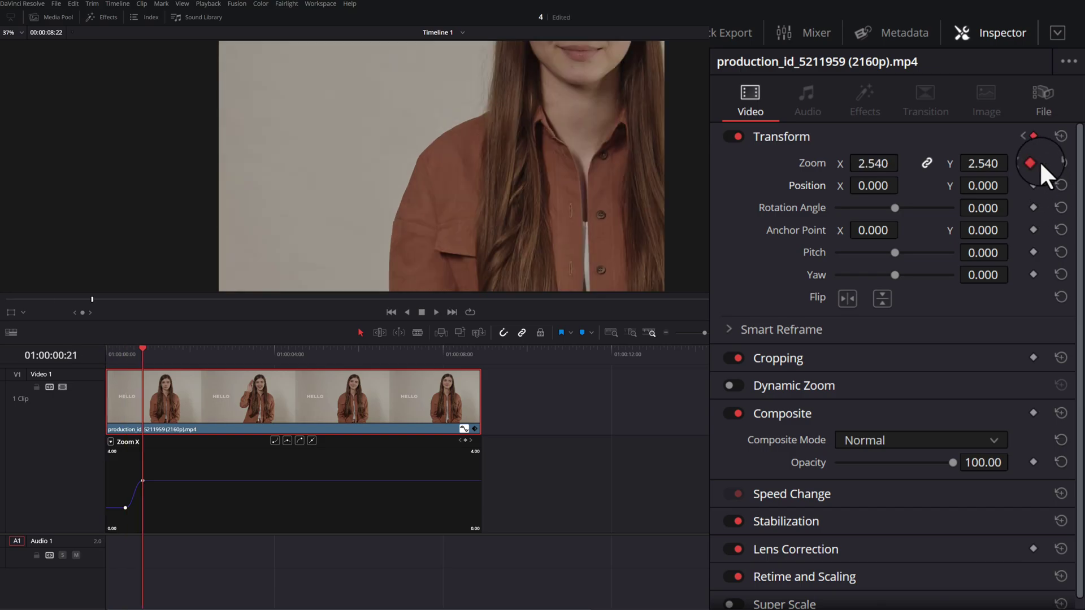
left_click_drag(873, 230, 904, 229)
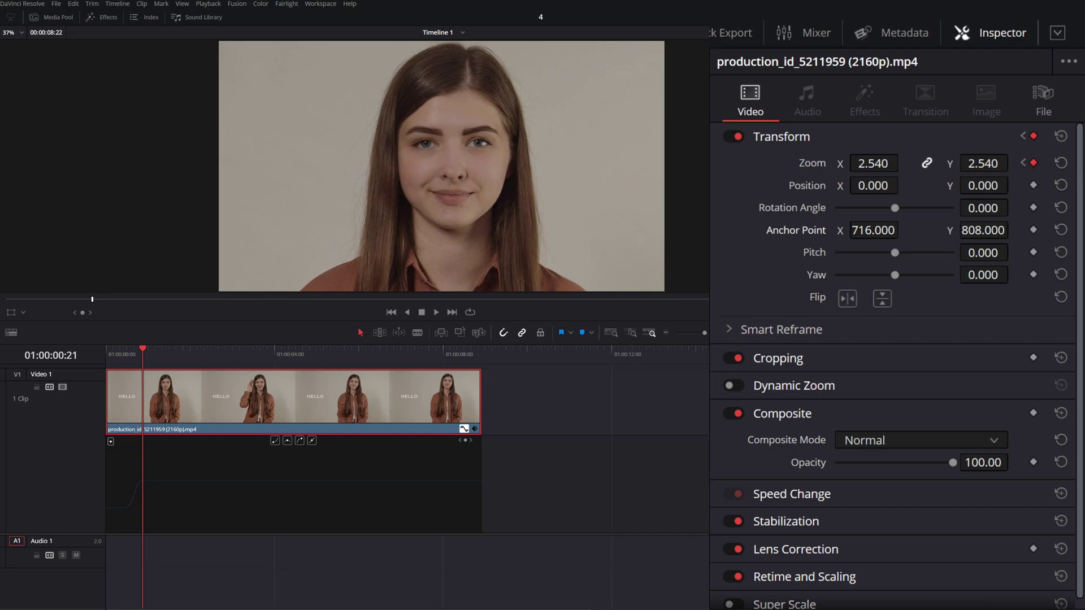
Play back the zoom onto the face from the start to check the anchor point movement.
left_click(435, 312)
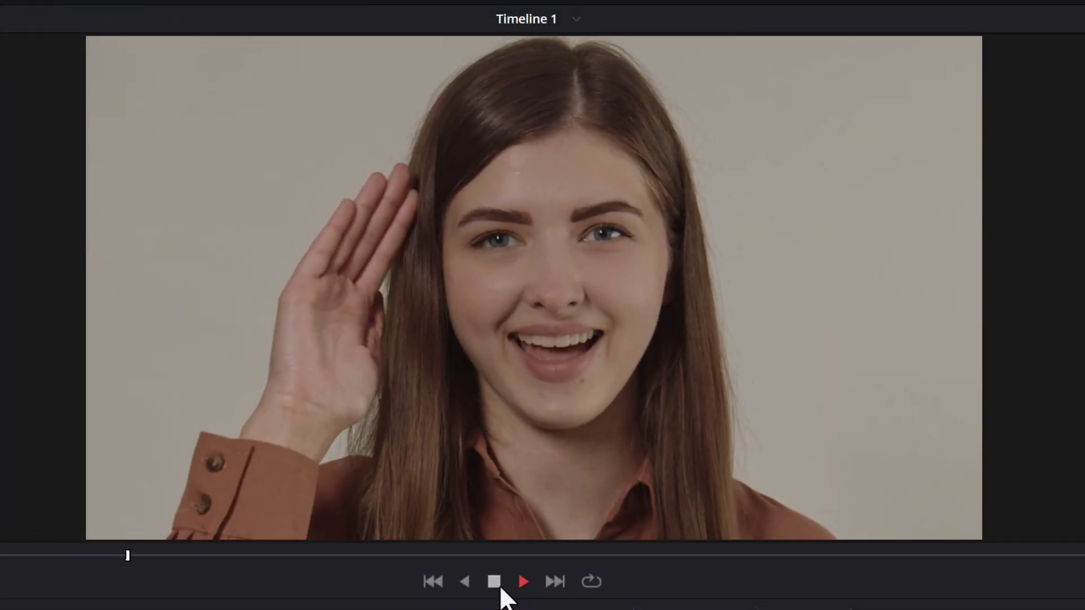
left_click(495, 583)
left_click(432, 582)
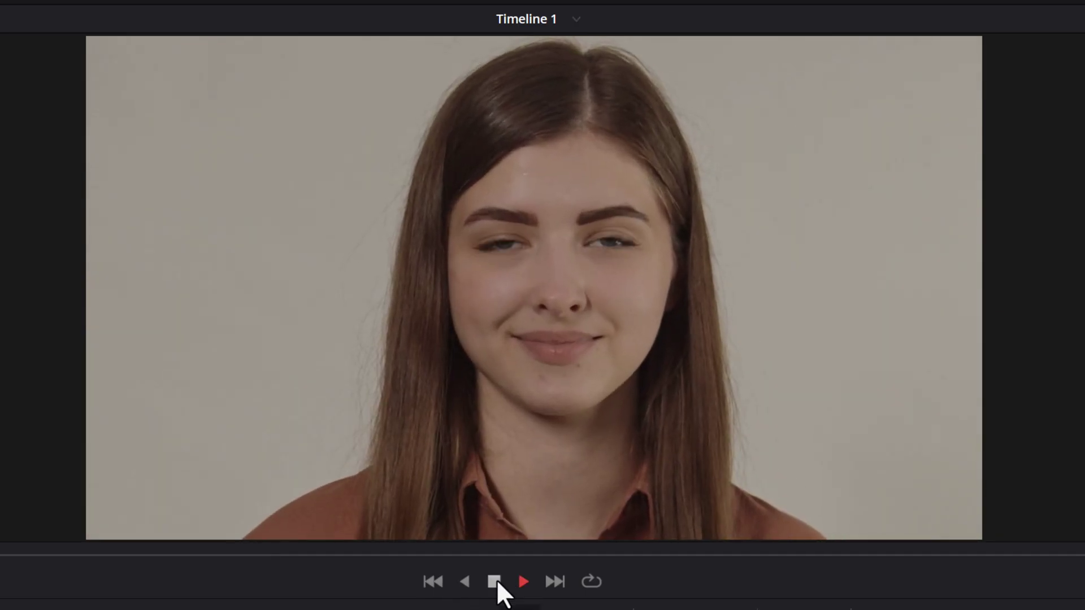
left_click(494, 582)
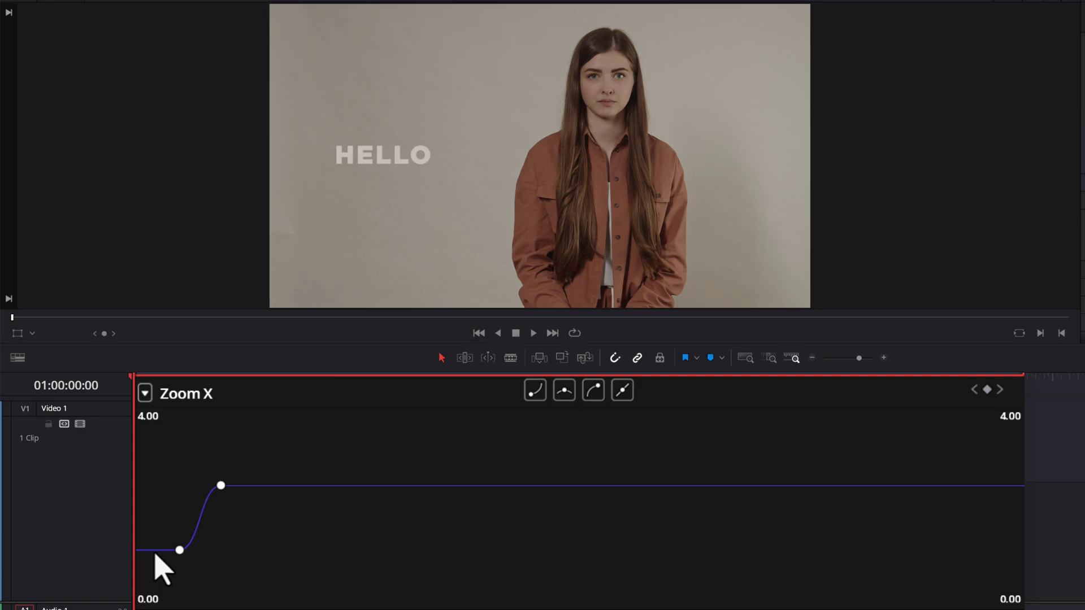
Raise the starting section of the Zoom X curve slightly and play back the clip.
mouse_move(154, 552)
left_mouse_down()
mouse_move(154, 523)
mouse_move(154, 554)
mouse_move(158, 546)
left_mouse_up()
key("space")
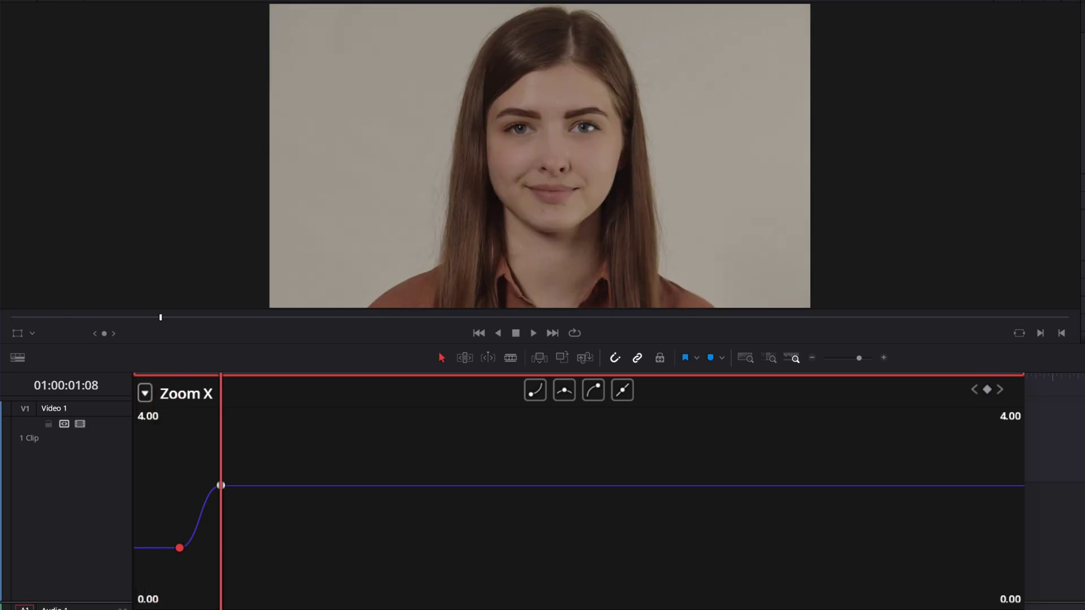
Pull the curve handle of the second Zoom X keyframe above the keyframe for an overshoot, play back the clip and return to its start.
mouse_move(249, 485)
left_mouse_down()
mouse_move(248, 518)
mouse_move(247, 485)
left_mouse_up()
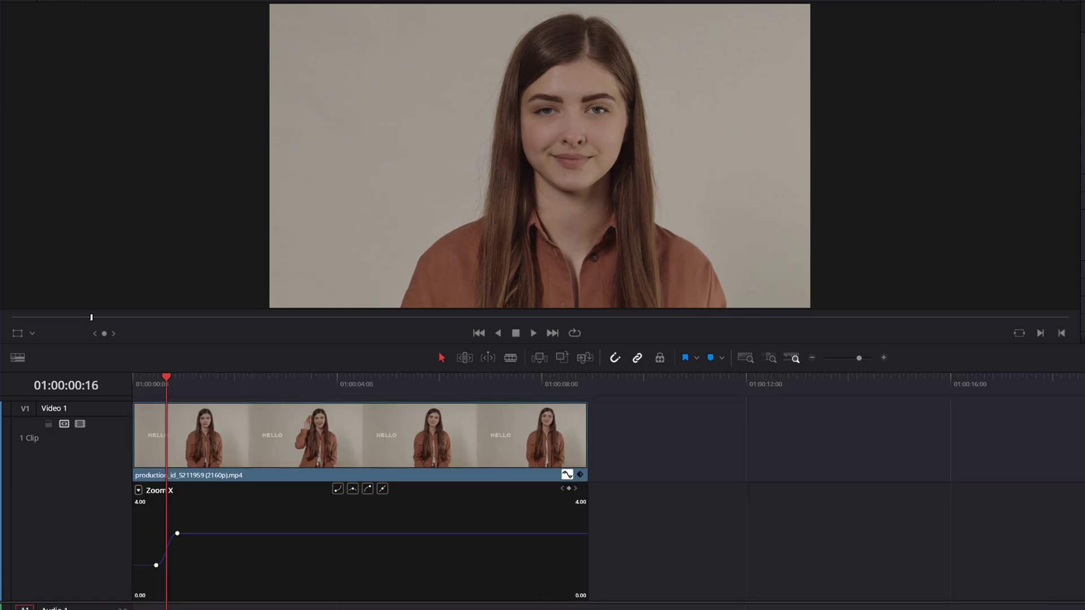
left_click(177, 534)
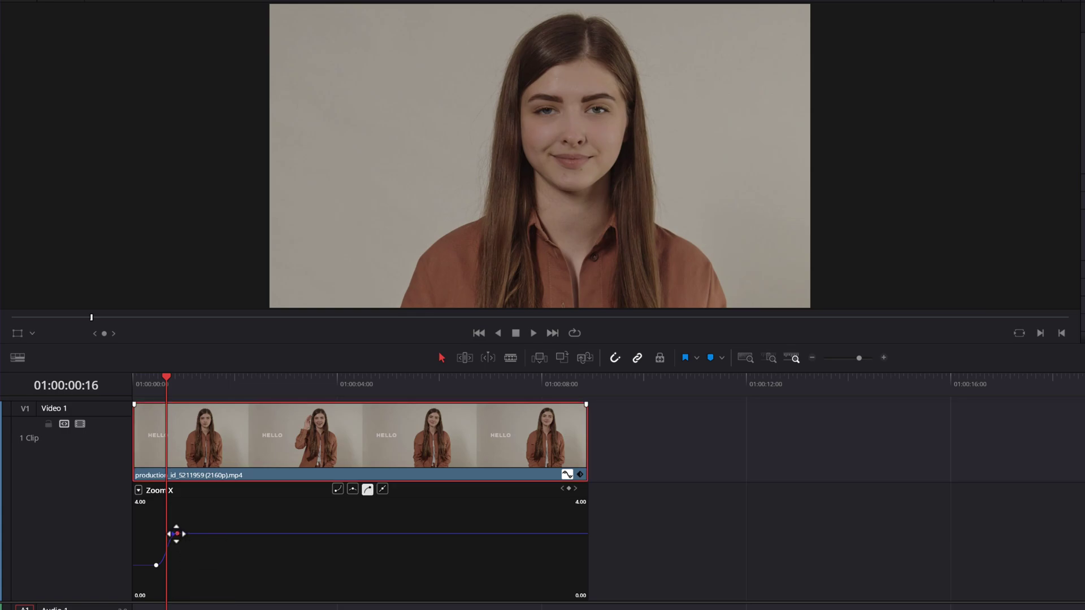
left_click_drag(166, 377, 166, 380)
left_click_drag(363, 441, 380, 382)
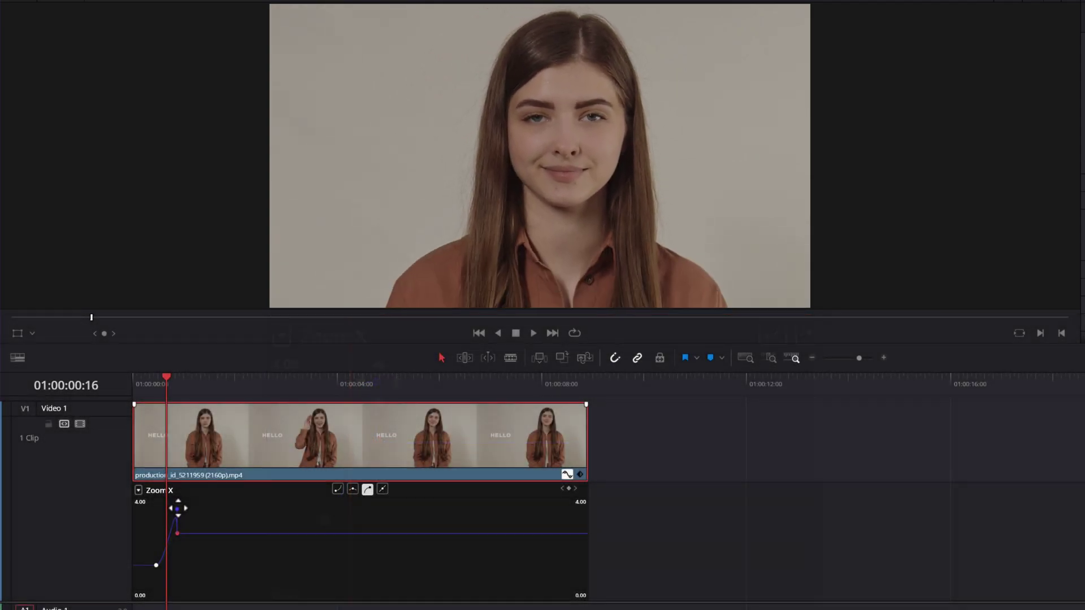
left_click(533, 332)
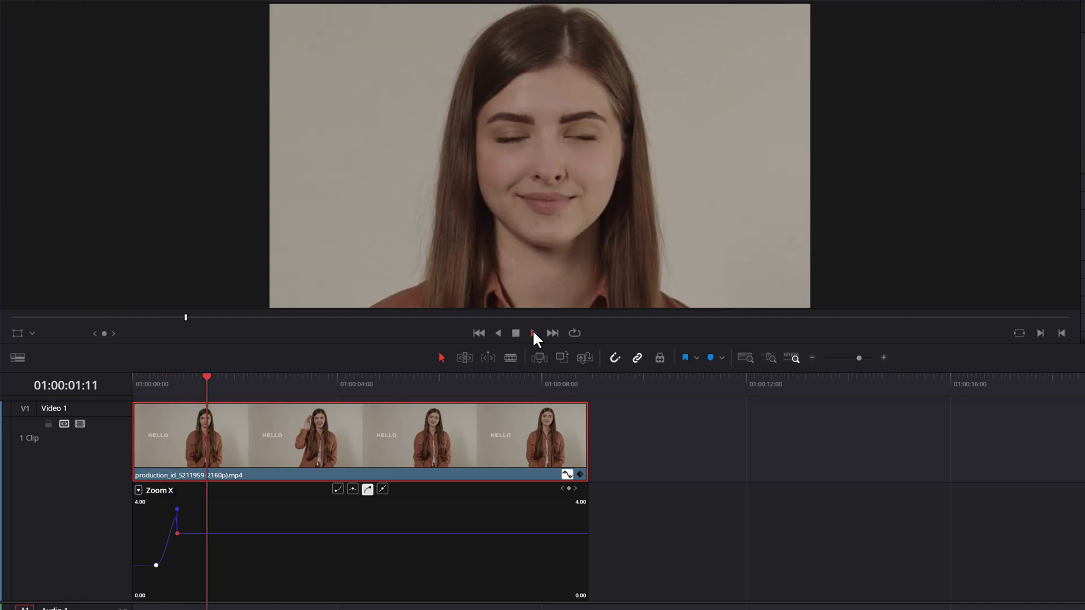
left_click(515, 334)
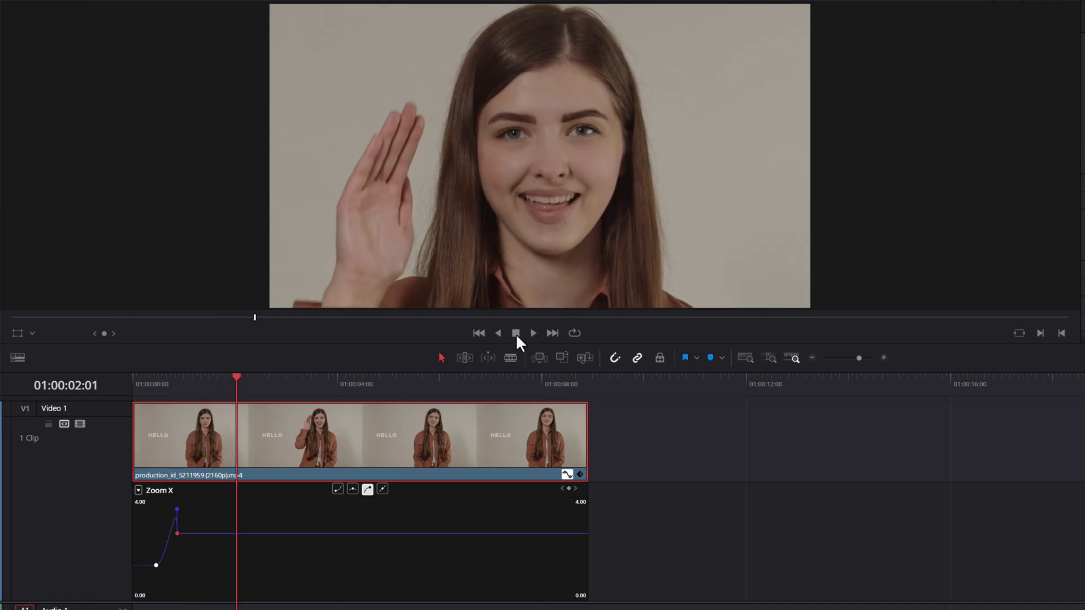
left_click(478, 333)
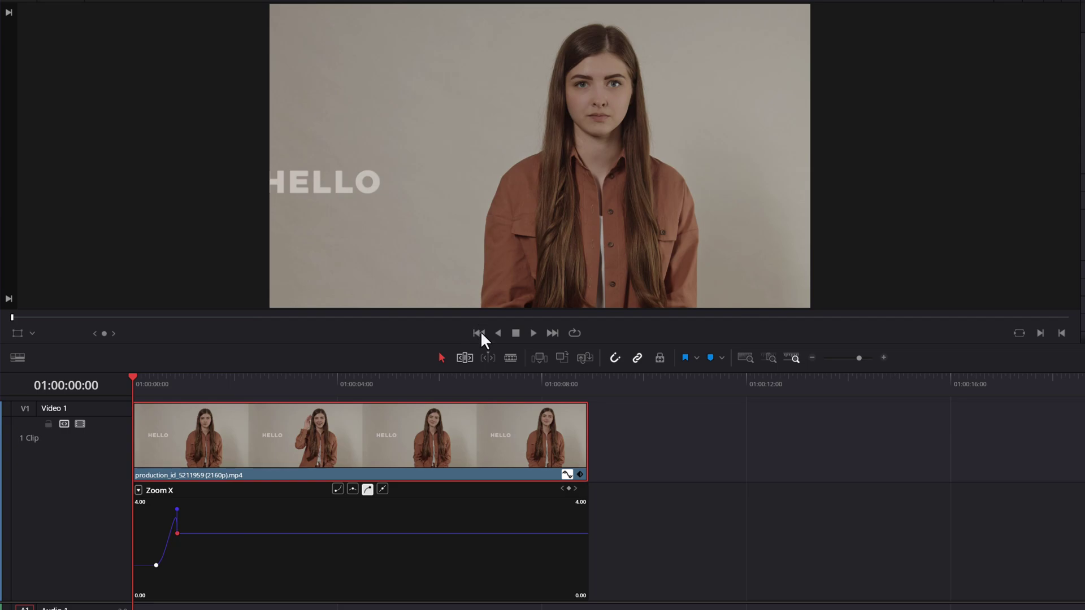
Make both Zoom X keyframes linear and add a third Zoom keyframe of 2.047 at 01:00:01:08.
left_click_drag(277, 575, 144, 524)
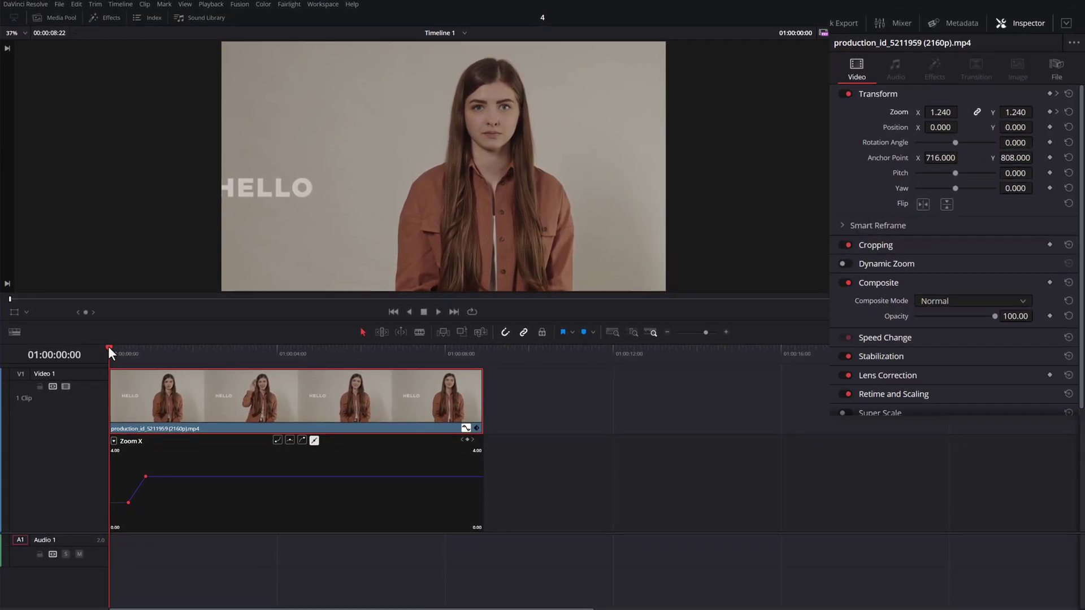
left_click_drag(108, 347, 165, 351)
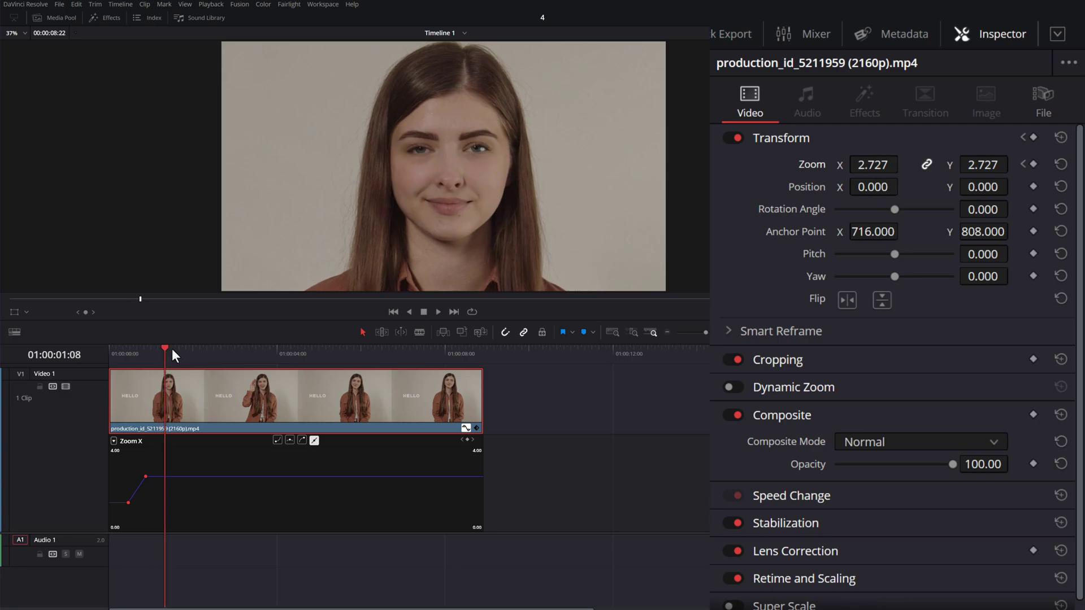
left_click_drag(873, 164, 728, 220)
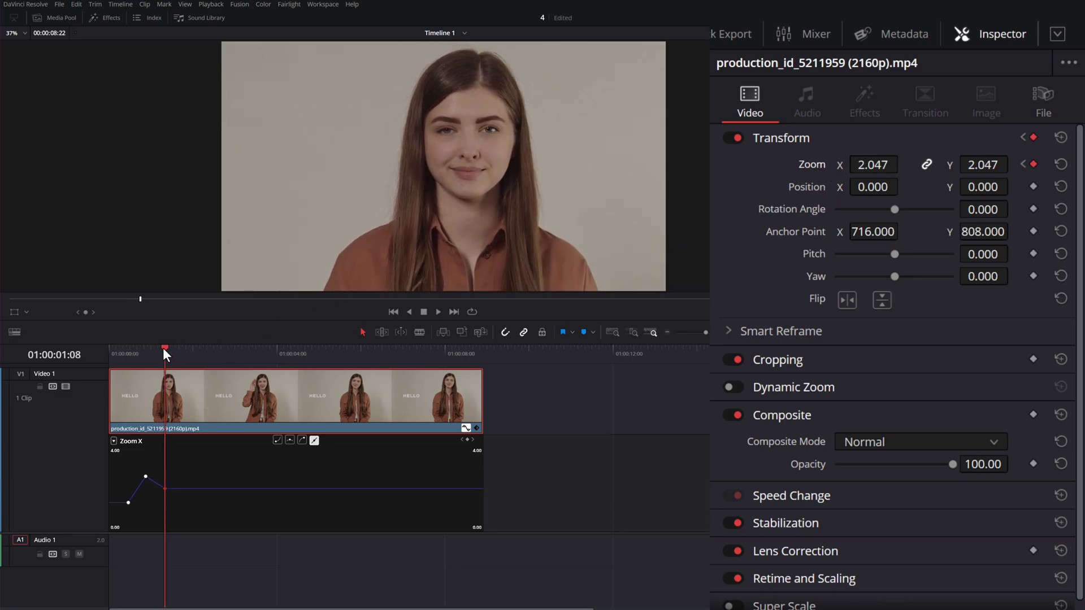
Add Zoom keyframes of 2.557 at 01:00:01:20 and 1.317 at 01:00:02:08.
left_click_drag(163, 348, 186, 347)
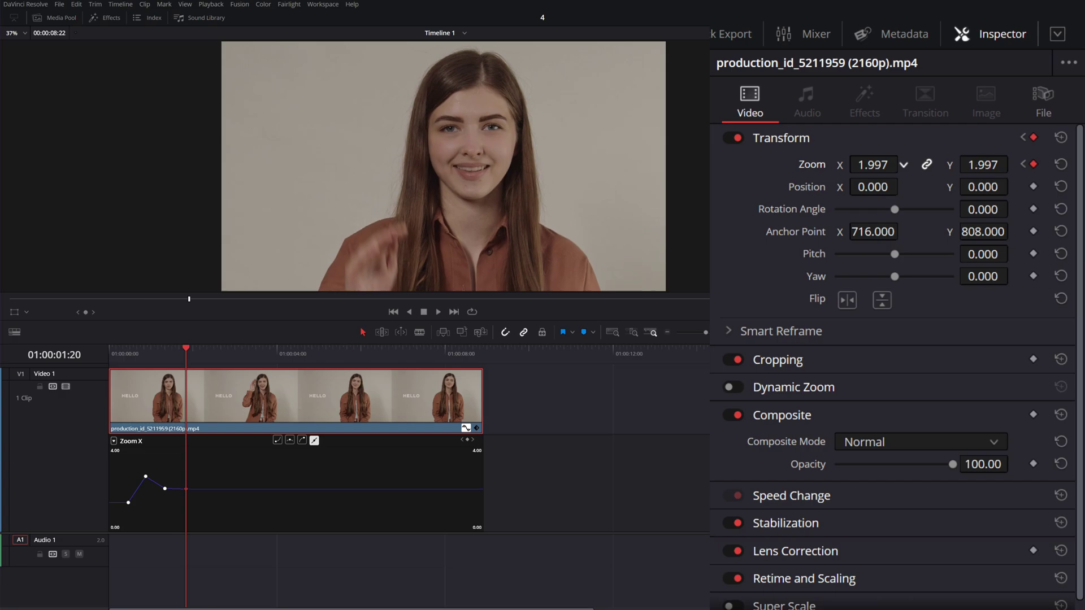
left_click_drag(873, 164, 921, 172)
left_click_drag(184, 348, 206, 346)
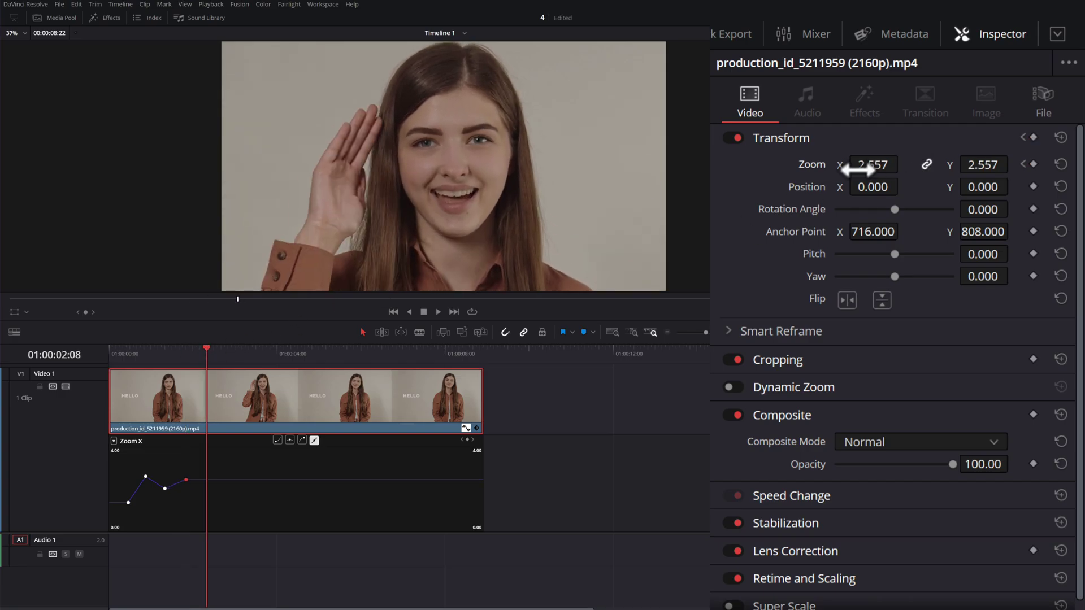
left_click_drag(853, 167, 737, 178)
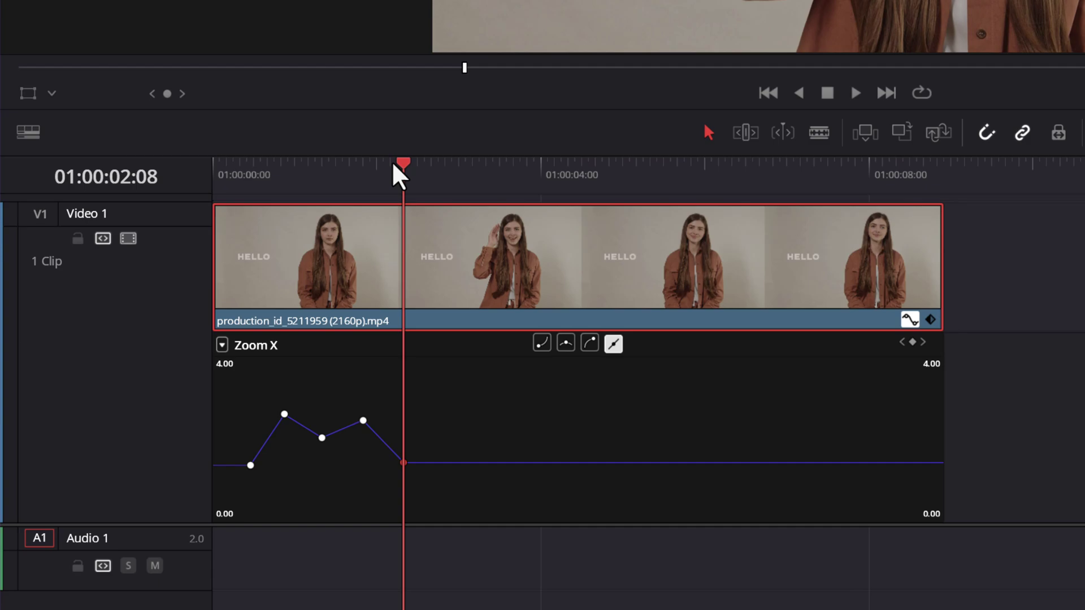
Apply ease in and ease out to all five Zoom X keyframes and play back the clip from its start.
left_click_drag(394, 163, 211, 189)
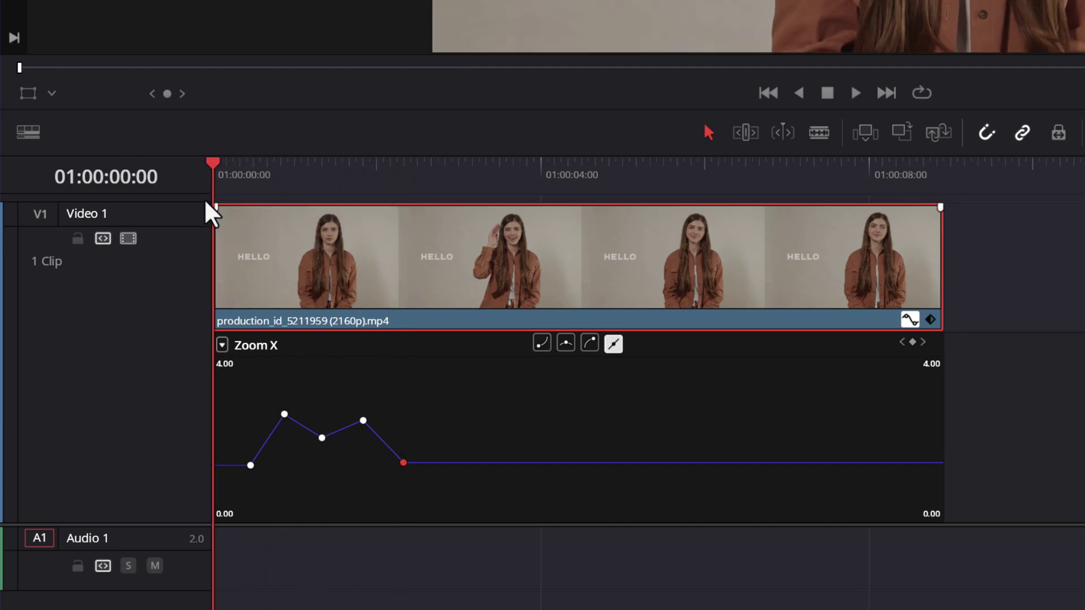
left_click_drag(463, 497, 198, 416)
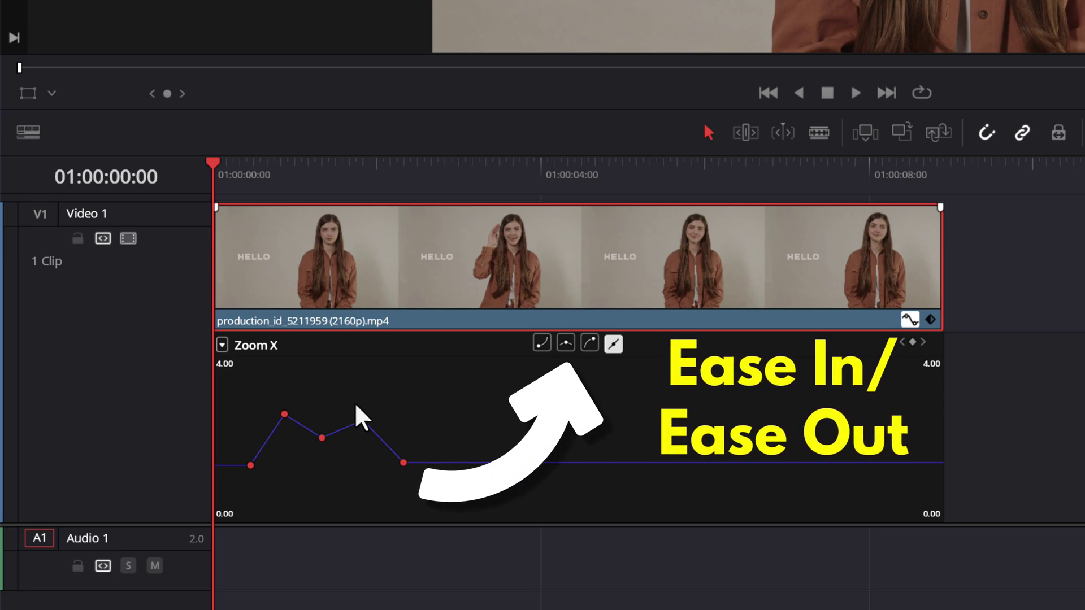
left_click(565, 343)
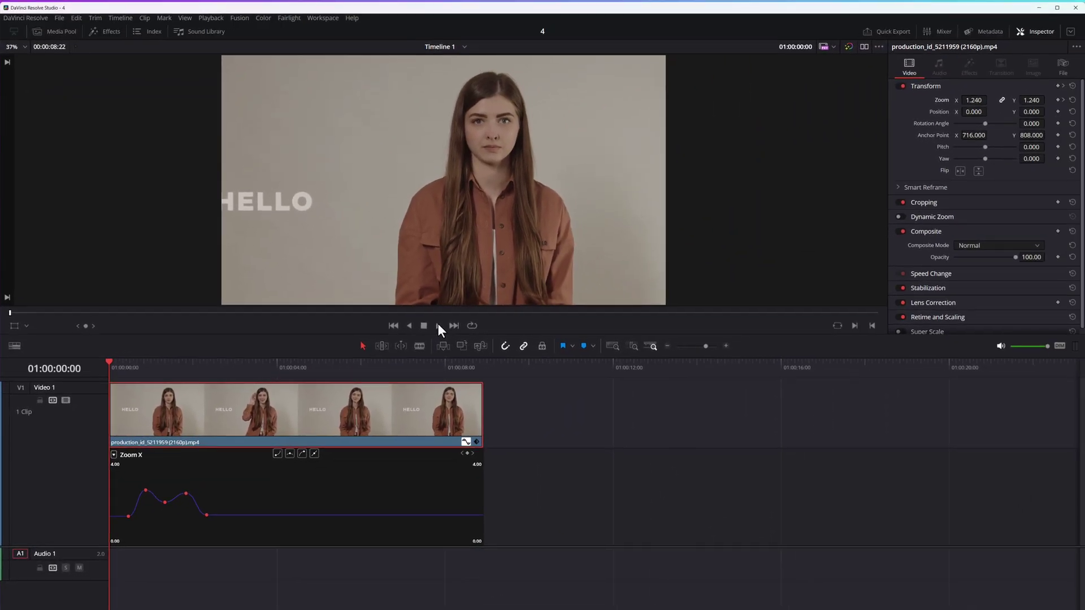
left_click(855, 93)
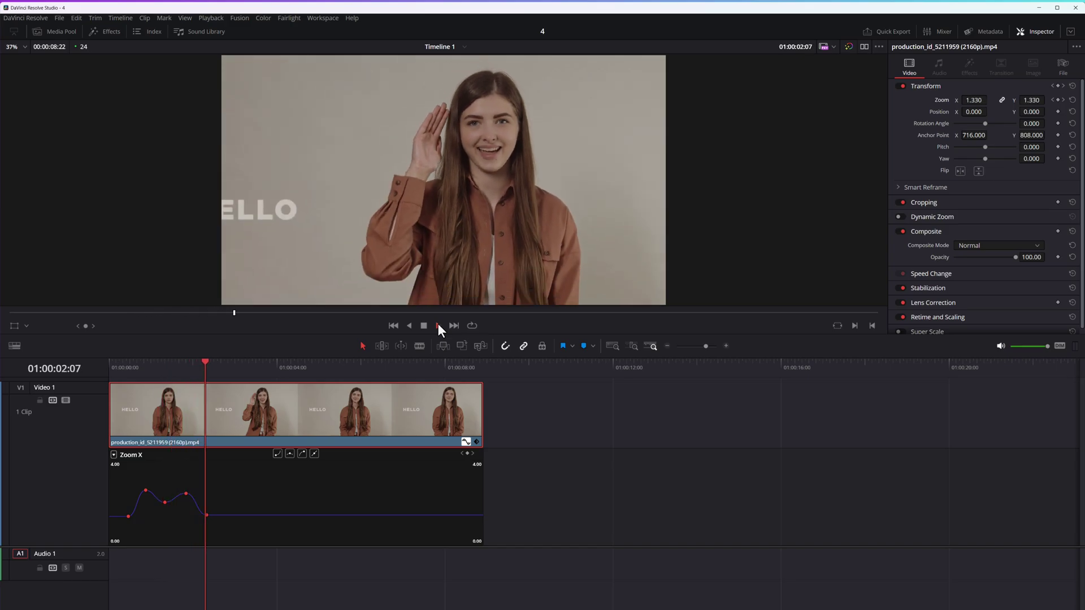
left_click(425, 326)
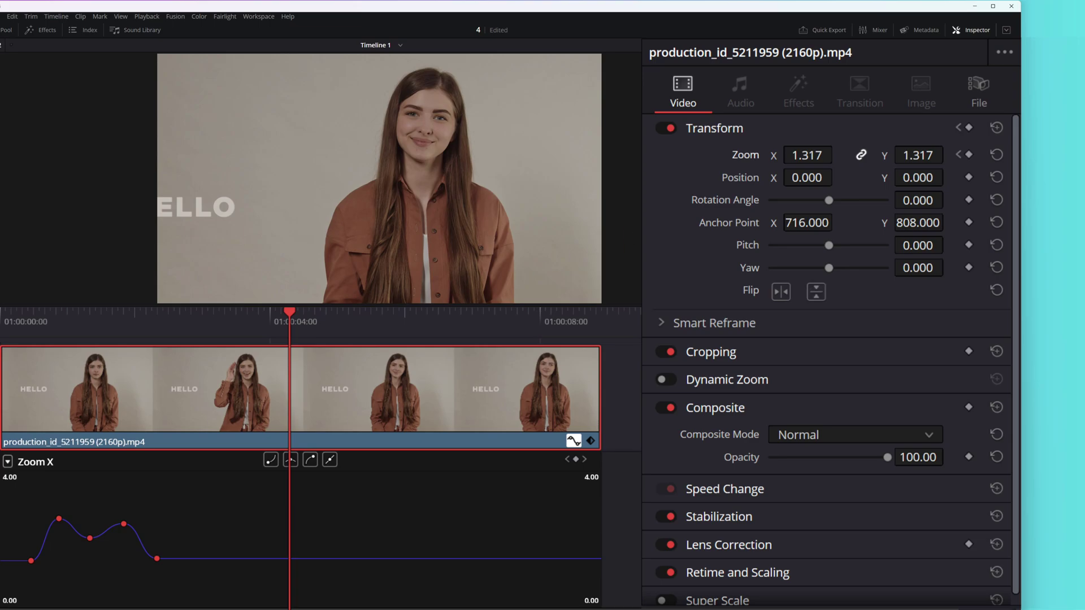
Step back to the third Zoom keyframe and examine its easing options.
left_click(961, 150)
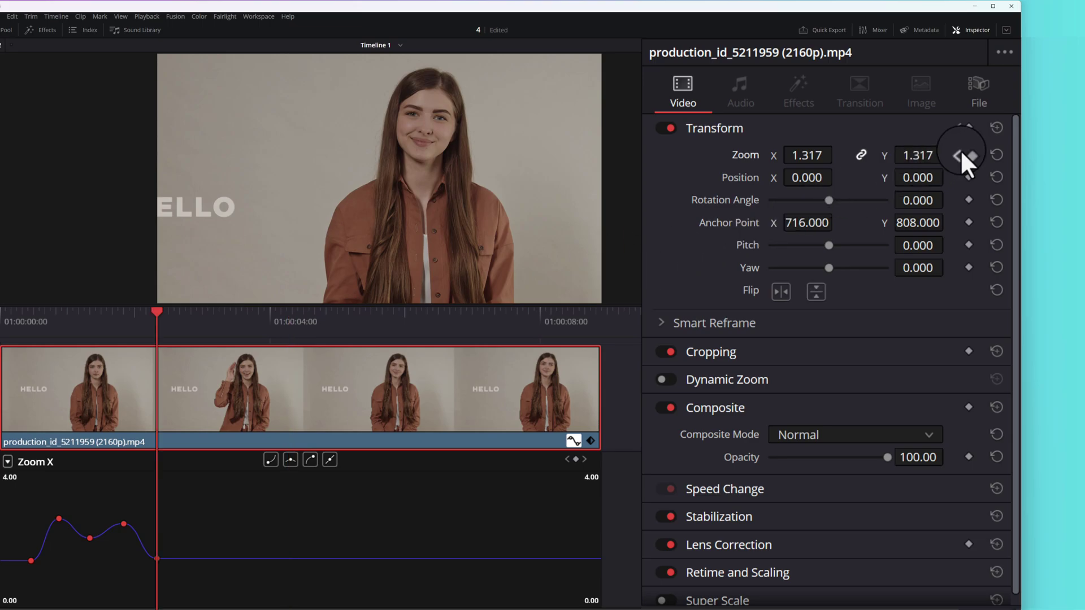
left_click(960, 150)
left_click(960, 150)
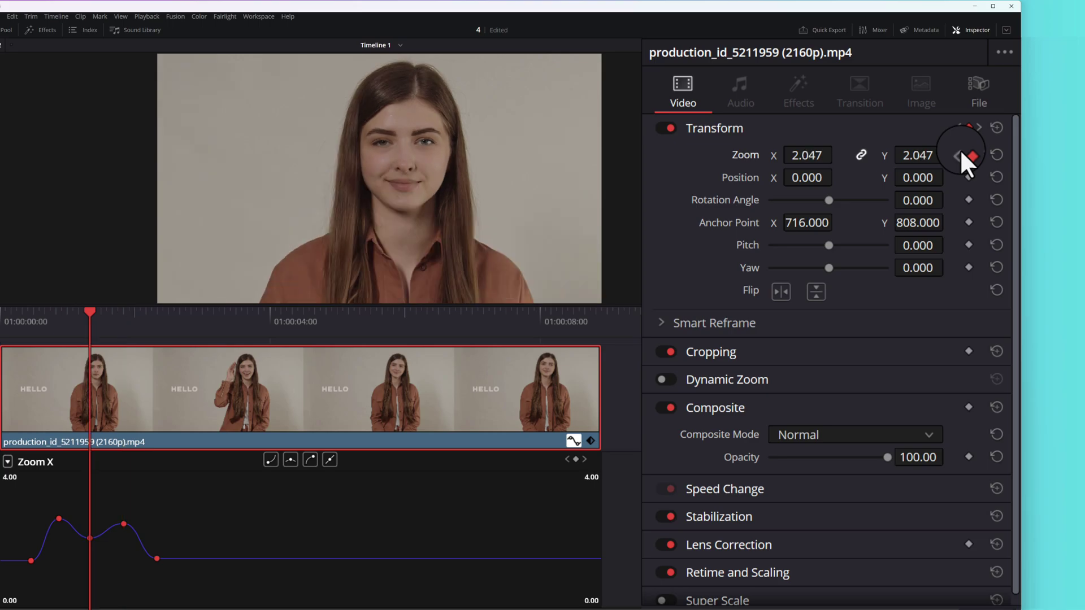
right_click(968, 154)
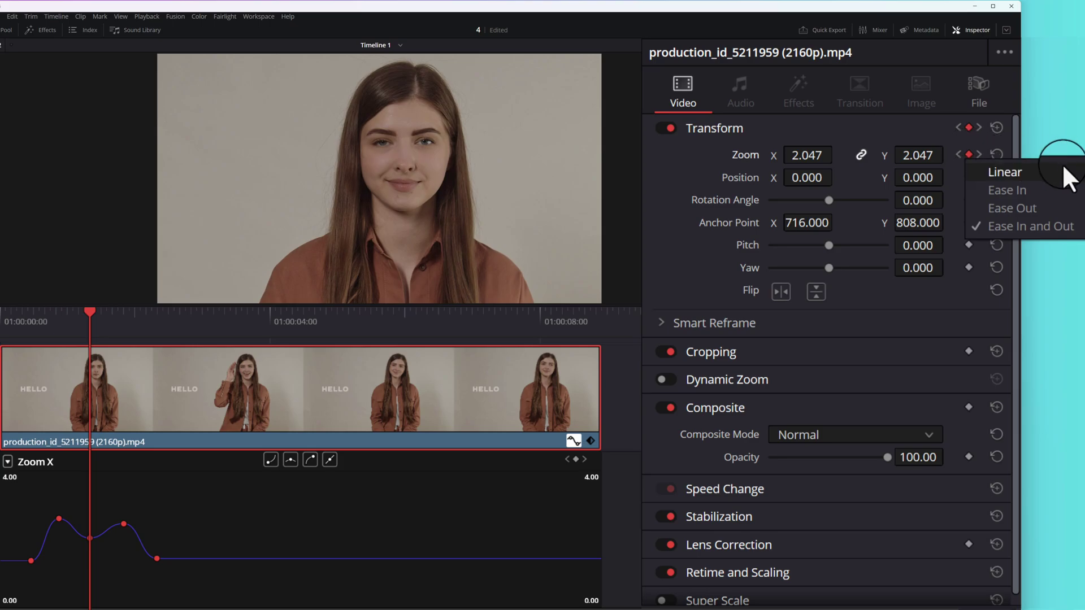
key("Down")
key("Down")
key("Down")
key("Up")
key("Up")
key("Up")
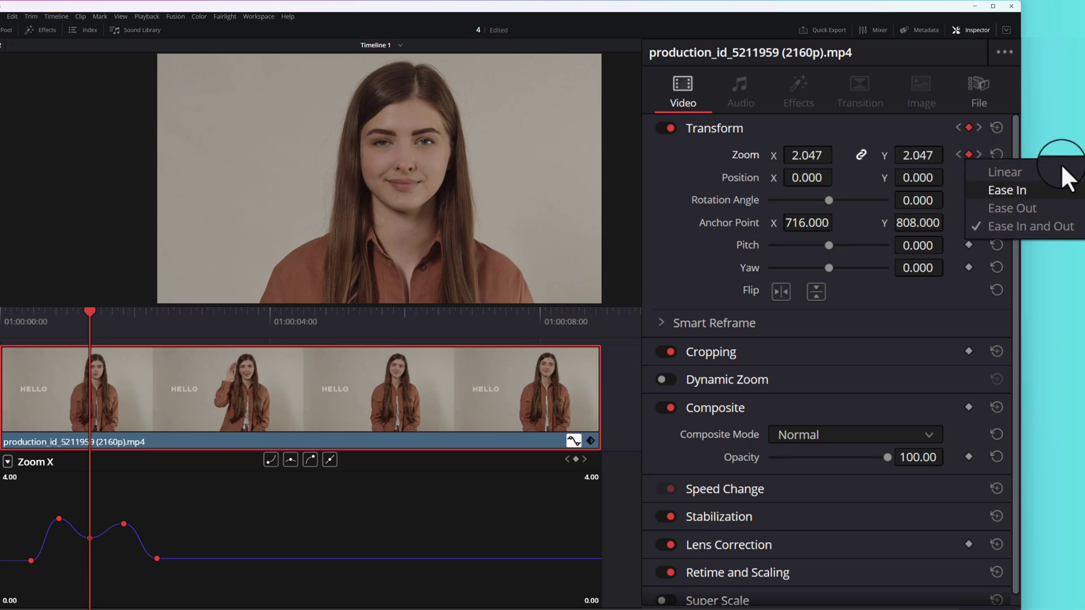
Step back to the first Zoom keyframe and examine the easing options available for it.
left_click(957, 154)
left_click(957, 154)
left_click(957, 153)
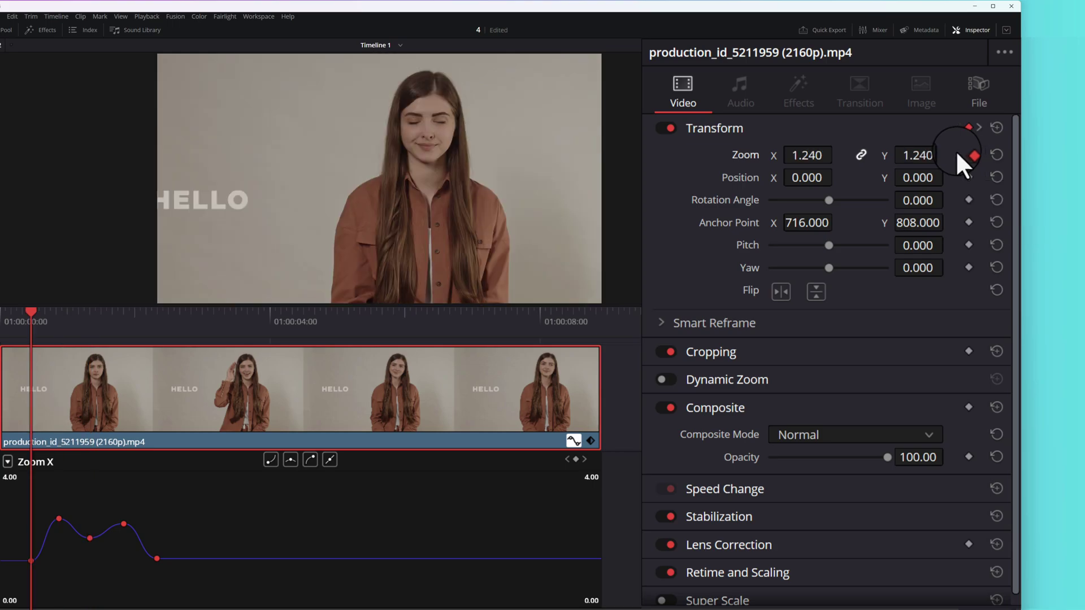
right_click(968, 155)
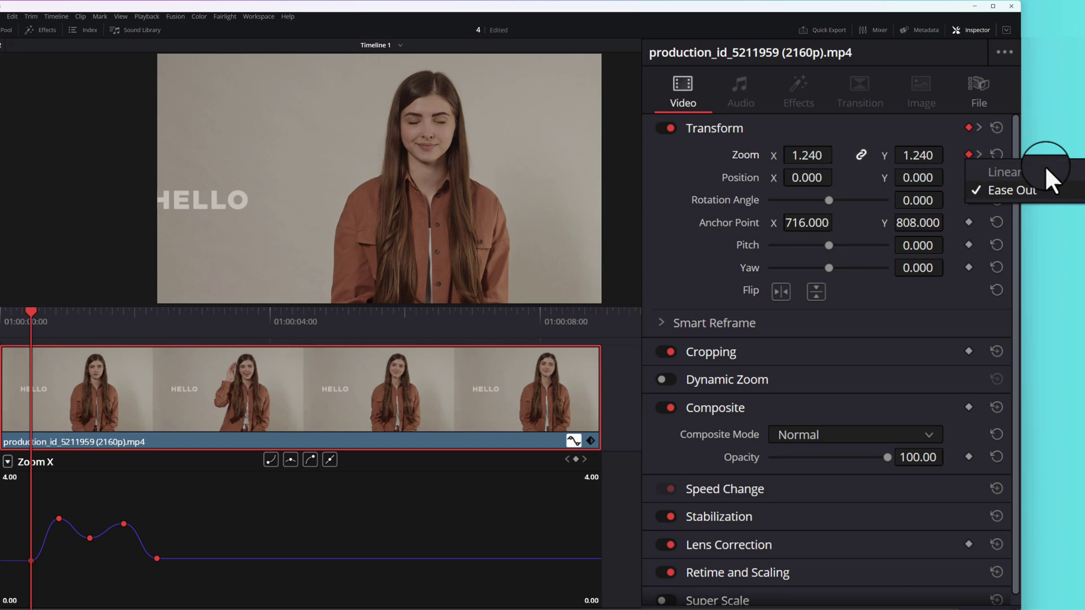
Set the interpolation of the second Zoom keyframe to Linear.
left_click(978, 154)
left_click(978, 155)
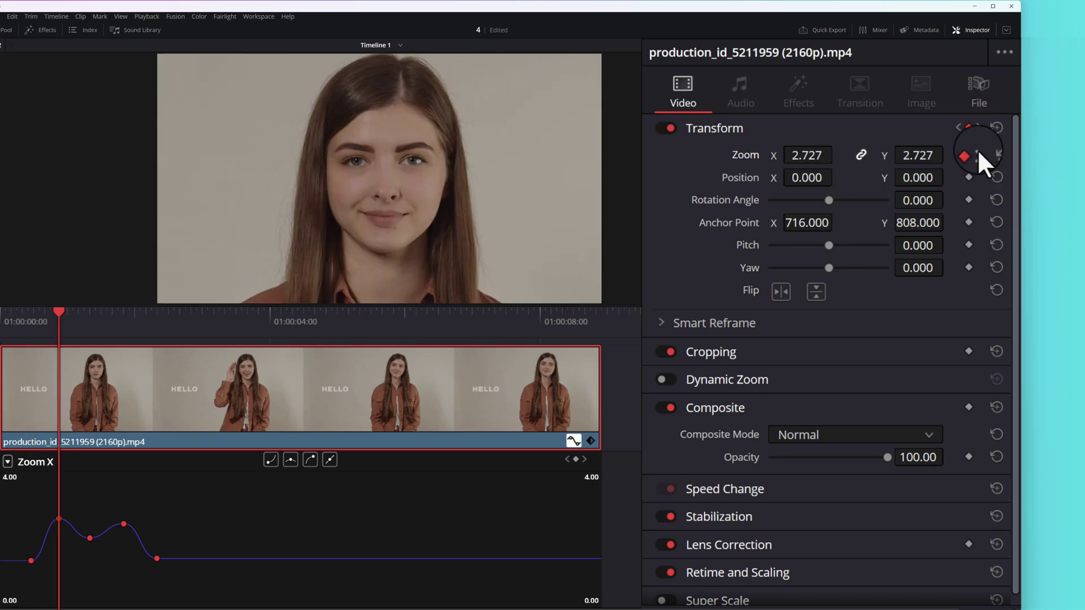
right_click(970, 154)
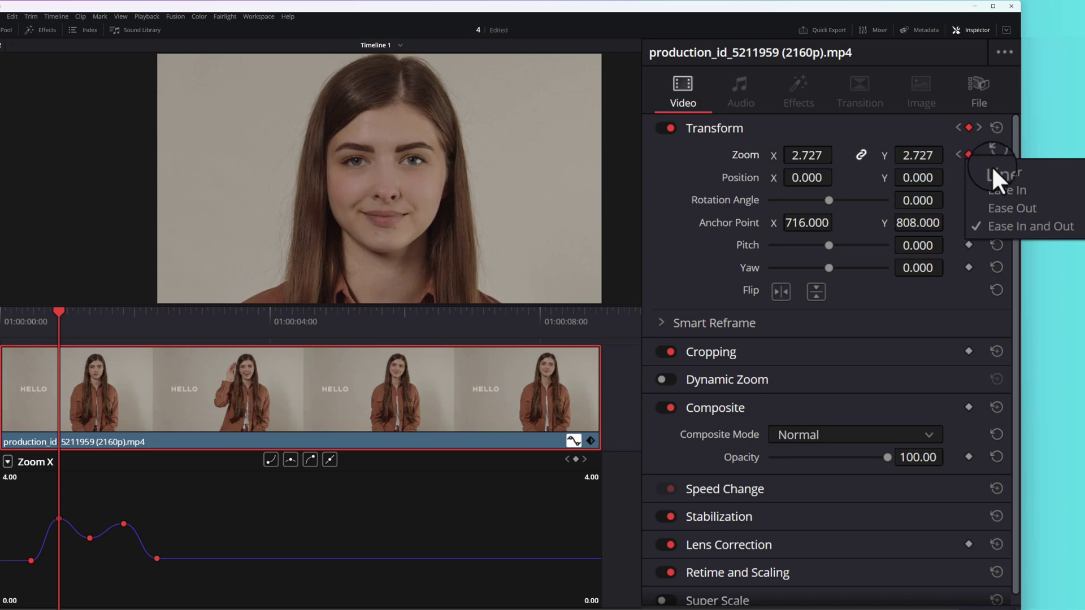
left_click(997, 169)
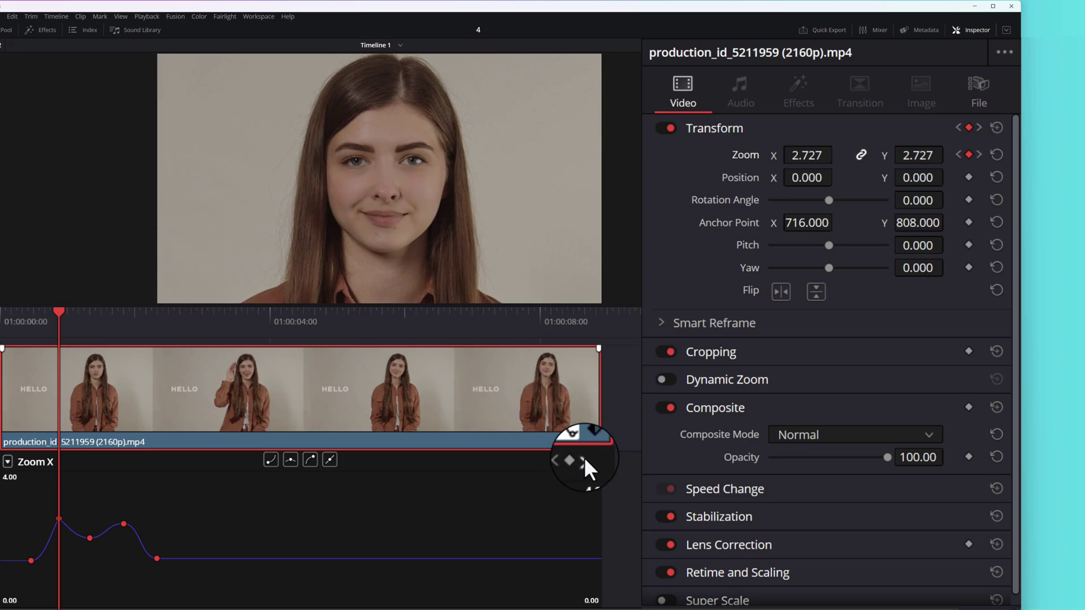
Go forward to the fourth Zoom keyframe and delete it.
left_click(585, 458)
left_click(584, 458)
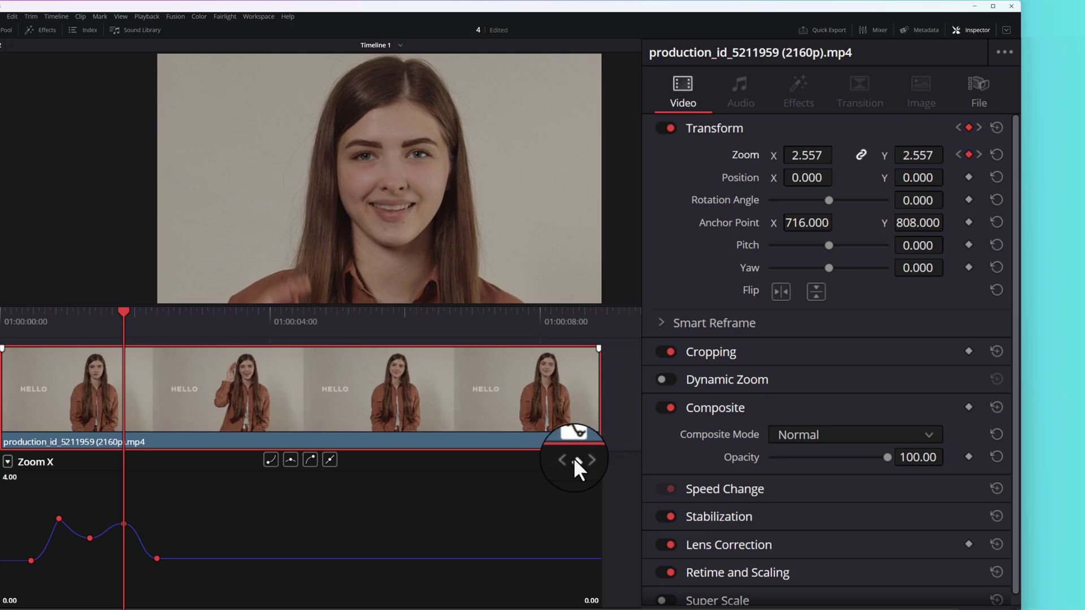
left_click(575, 458)
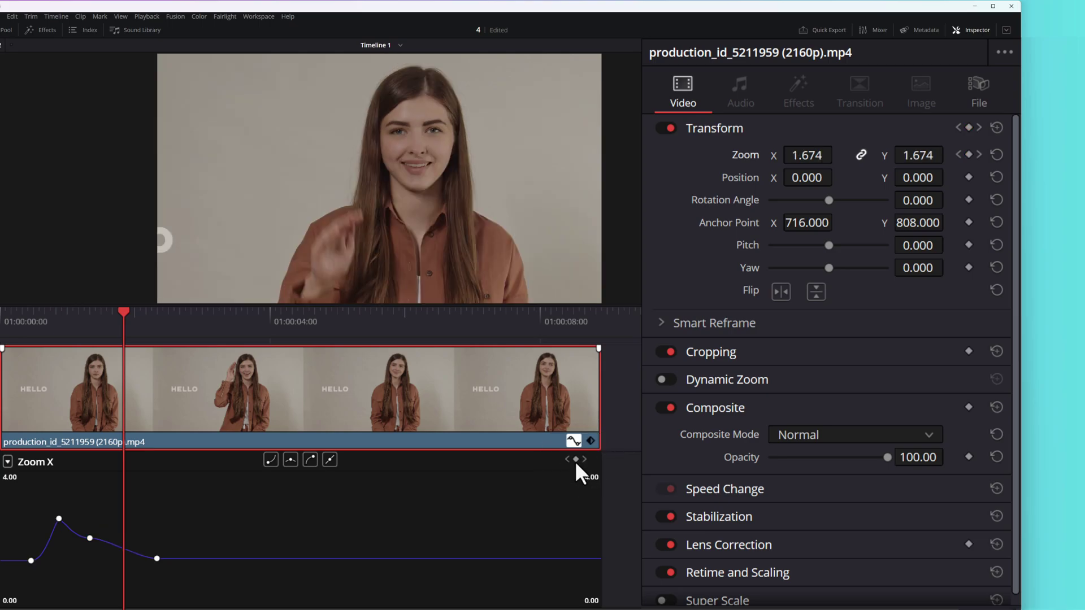
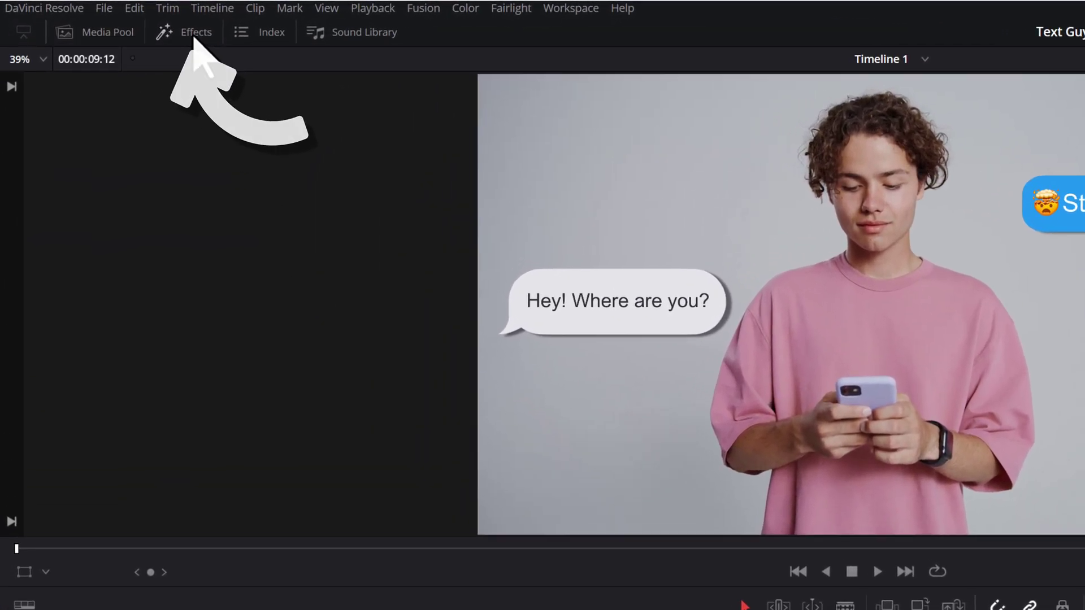
Search the effects for "adjustment clip" and place an Adjustment Clip on a track above Video 3 at the start of the timeline.
left_click(109, 19)
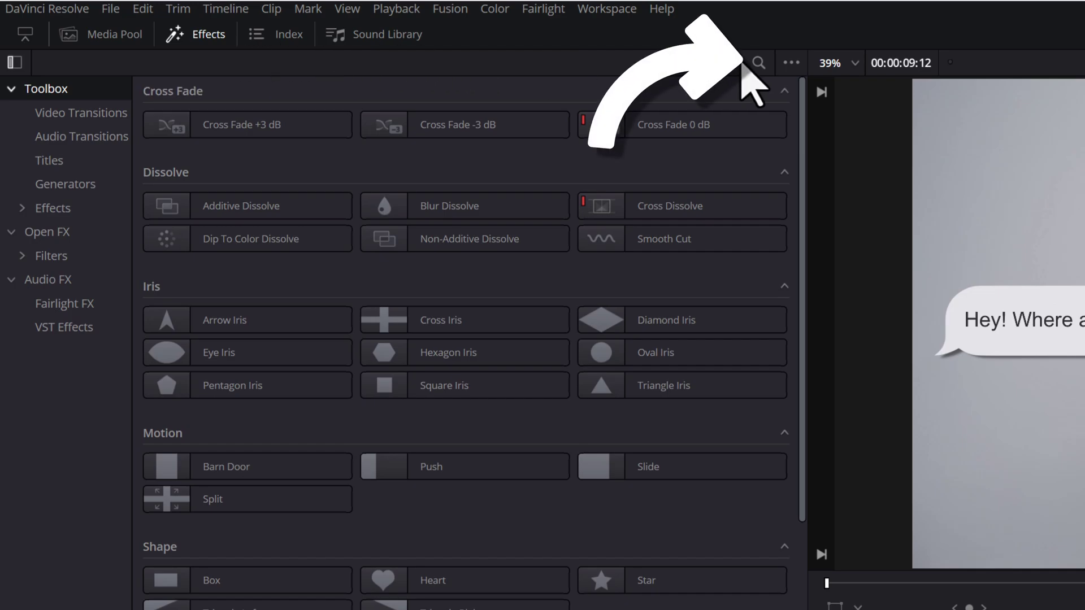
left_click(757, 63)
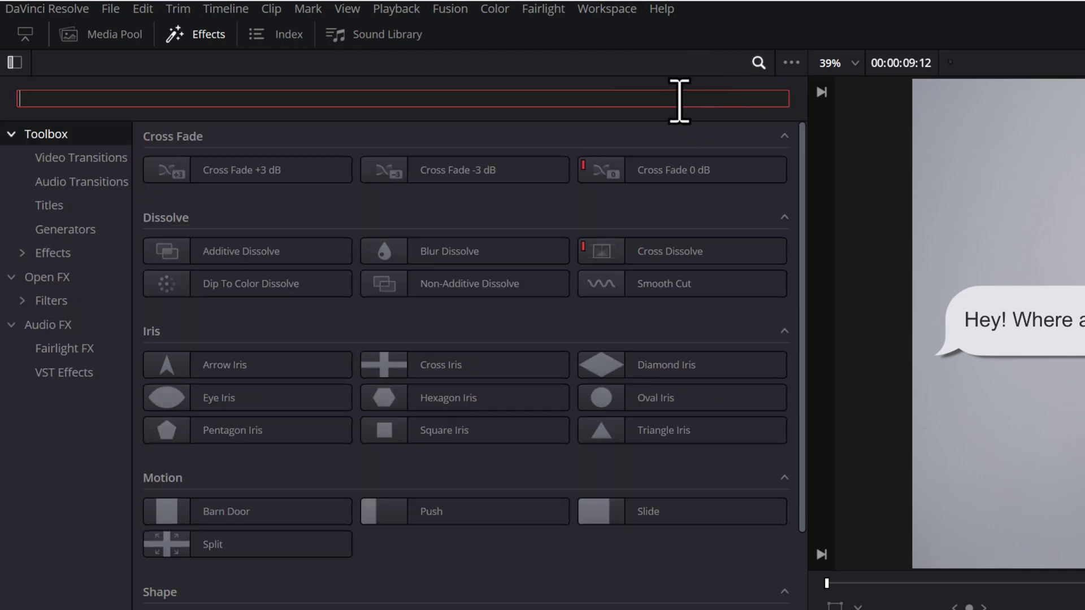
type("adjustment")
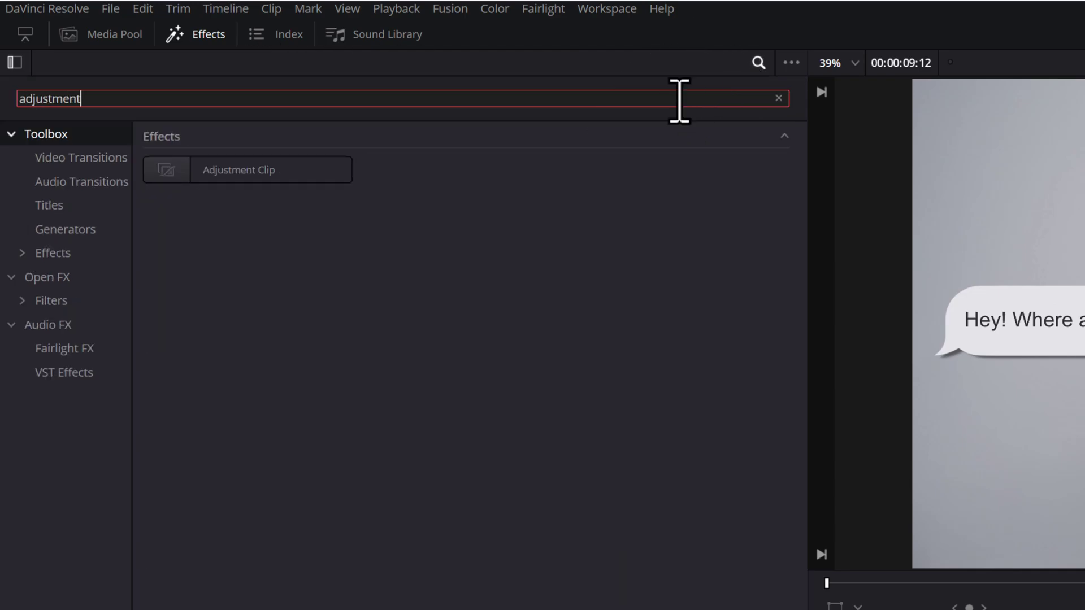
type(" clip")
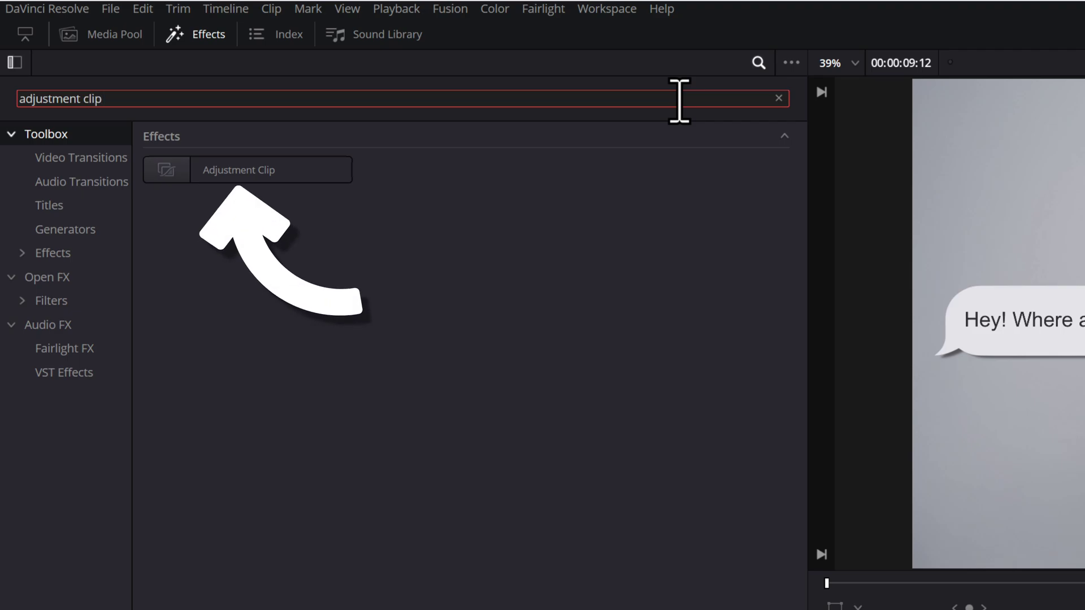
left_click(297, 170)
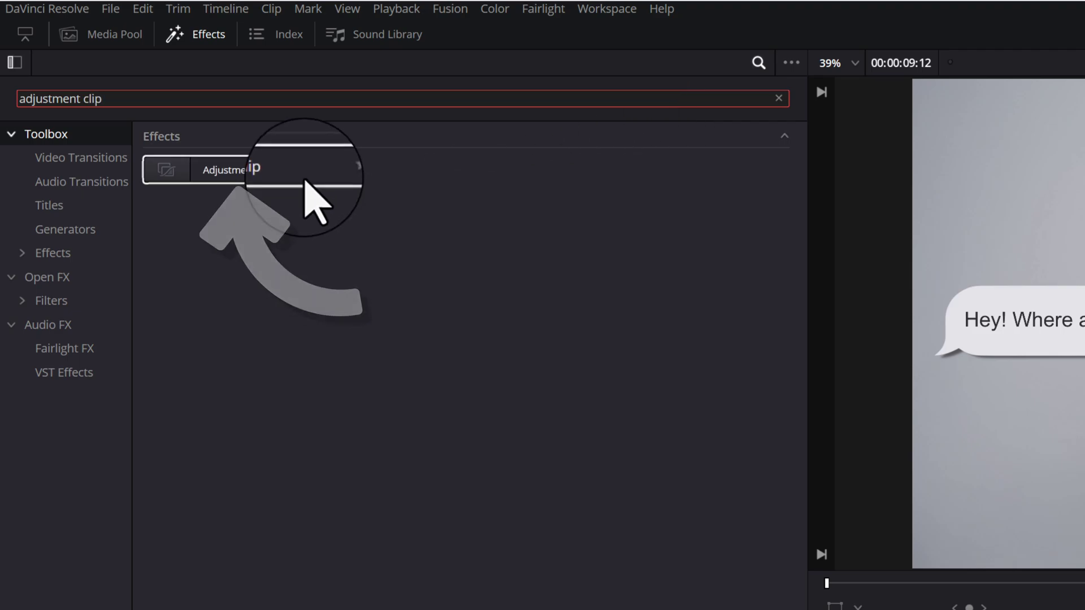
left_click_drag(294, 169, 540, 380)
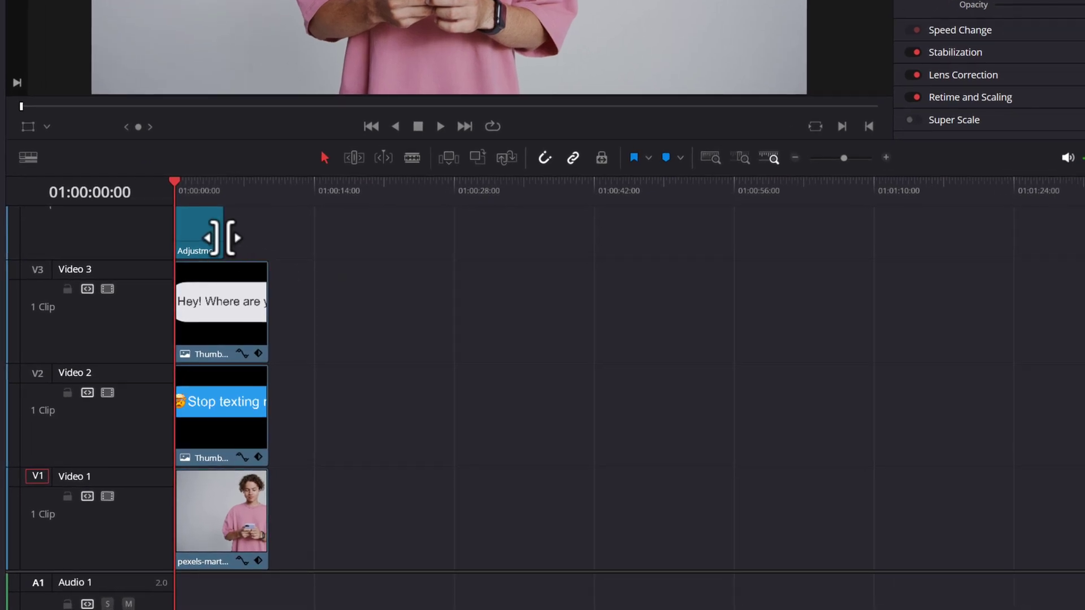
Extend the Adjustment Clip to the end of the clips beneath it and open it in the Fusion page.
left_click_drag(223, 241, 267, 242)
scroll(291, 263, "up", 3)
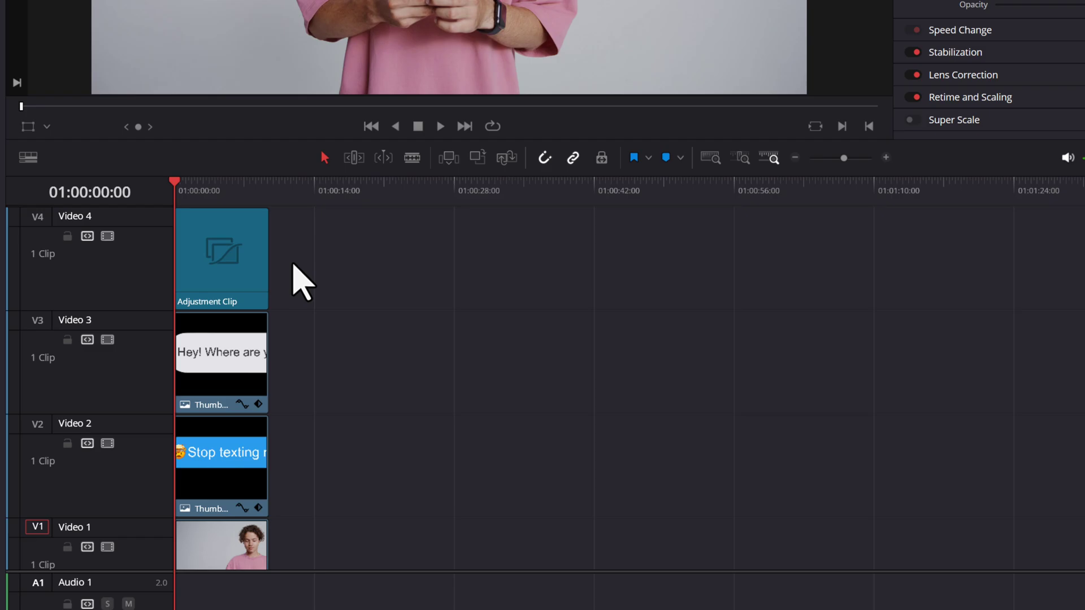
right_click(249, 277)
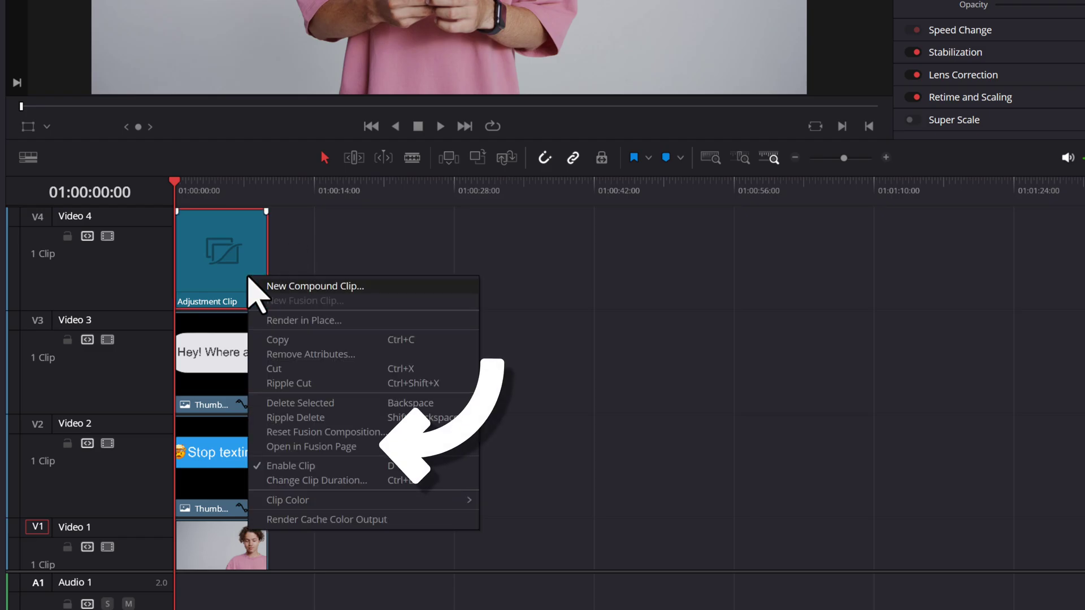
left_click(281, 447)
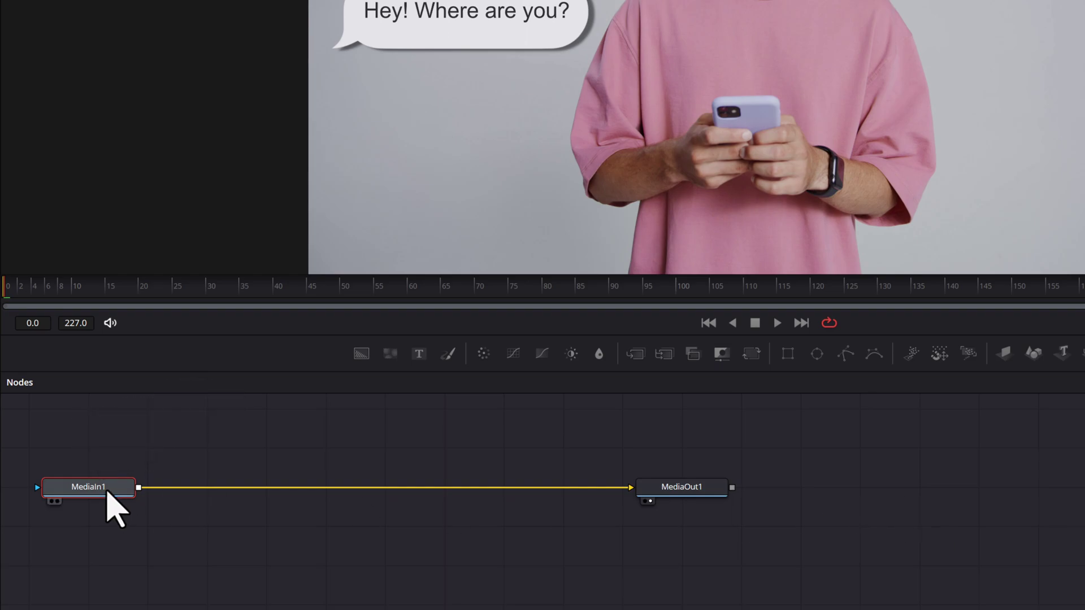
Search the Fusion tools for "Transform" and add a Transform (Xf) node between MediaIn1 and MediaOut1.
key("shift+space")
type("Transform")
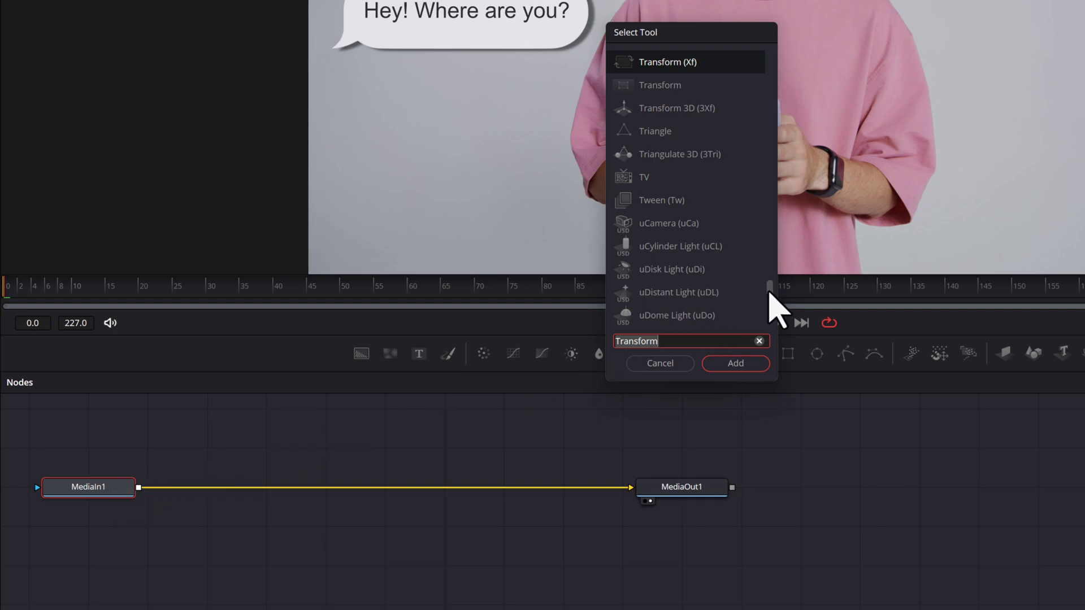
scroll(769, 293, "up", 4)
scroll(770, 294, "down", 2)
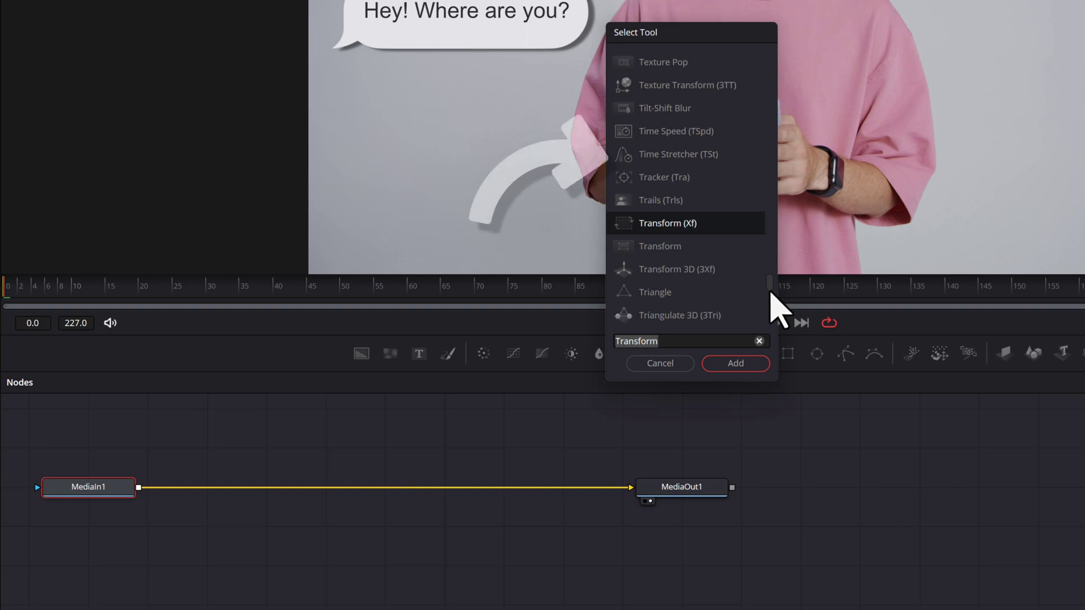
scroll(770, 292, "down", 4)
scroll(765, 282, "up", 1)
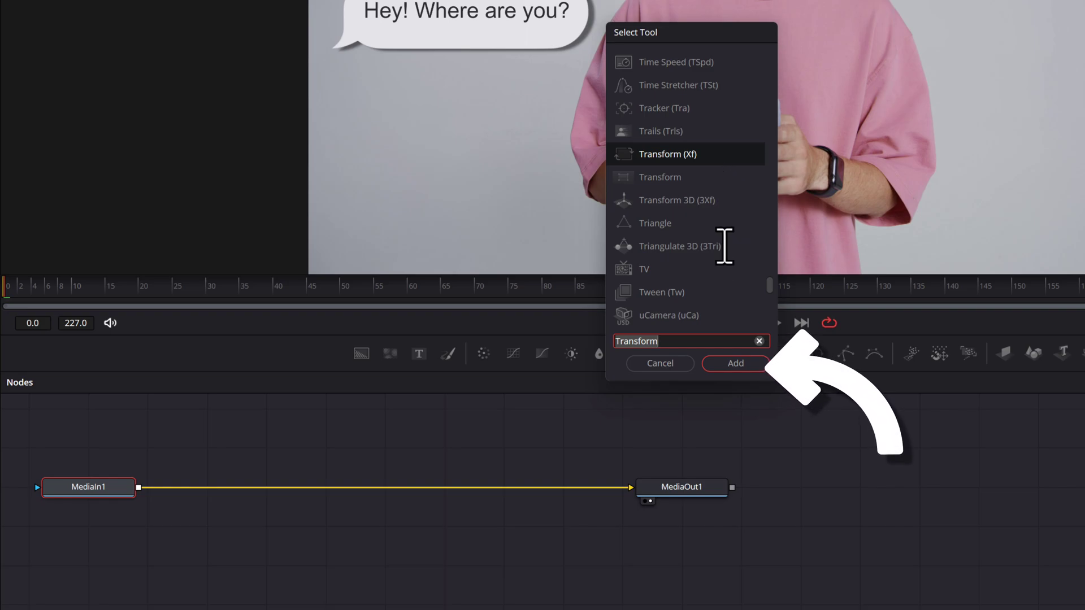
left_click(734, 364)
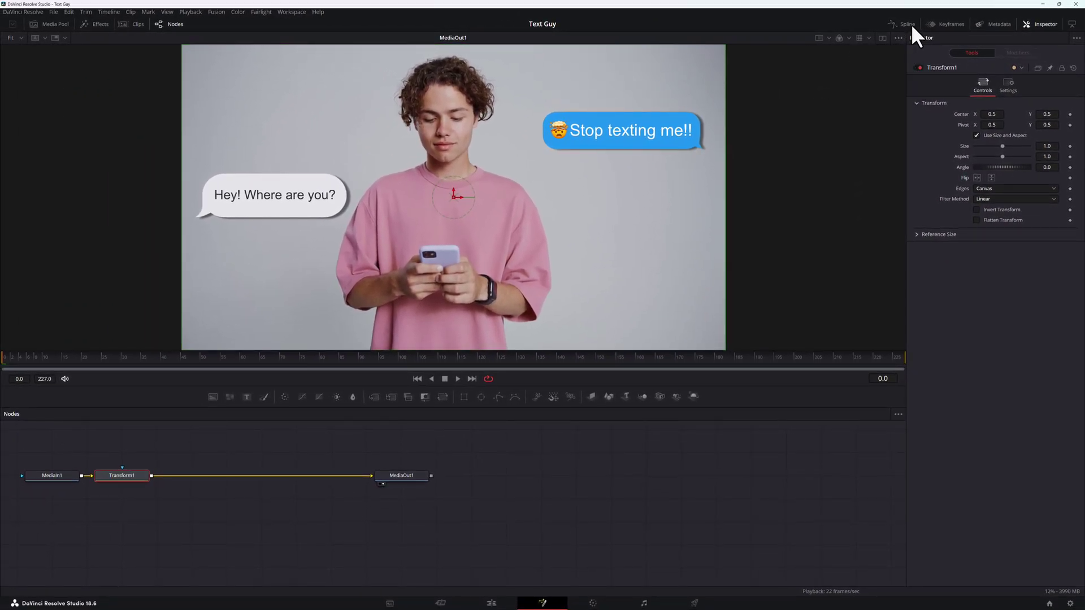
Show the spline editor and add starting keyframes for the Transform node's Size and Center at frame 4.
left_click(907, 24)
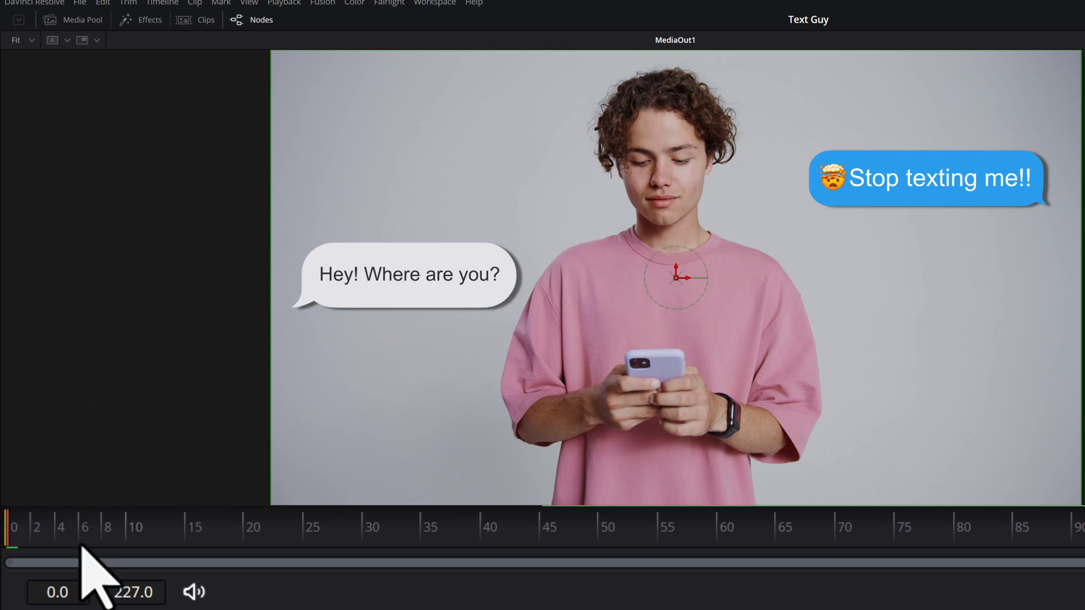
left_click_drag(6, 537, 54, 542)
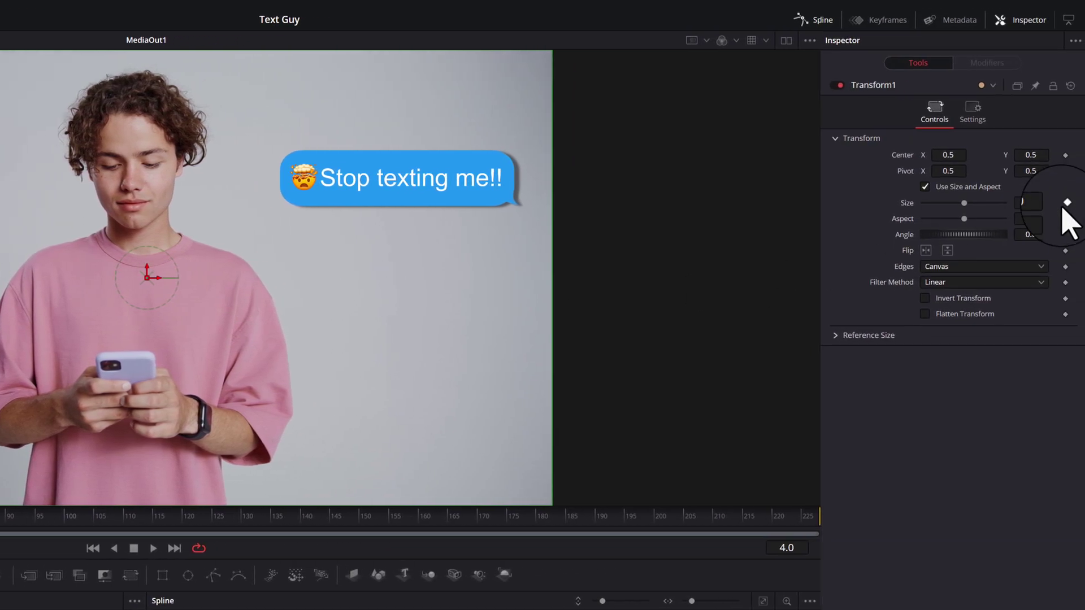
left_click(1055, 298)
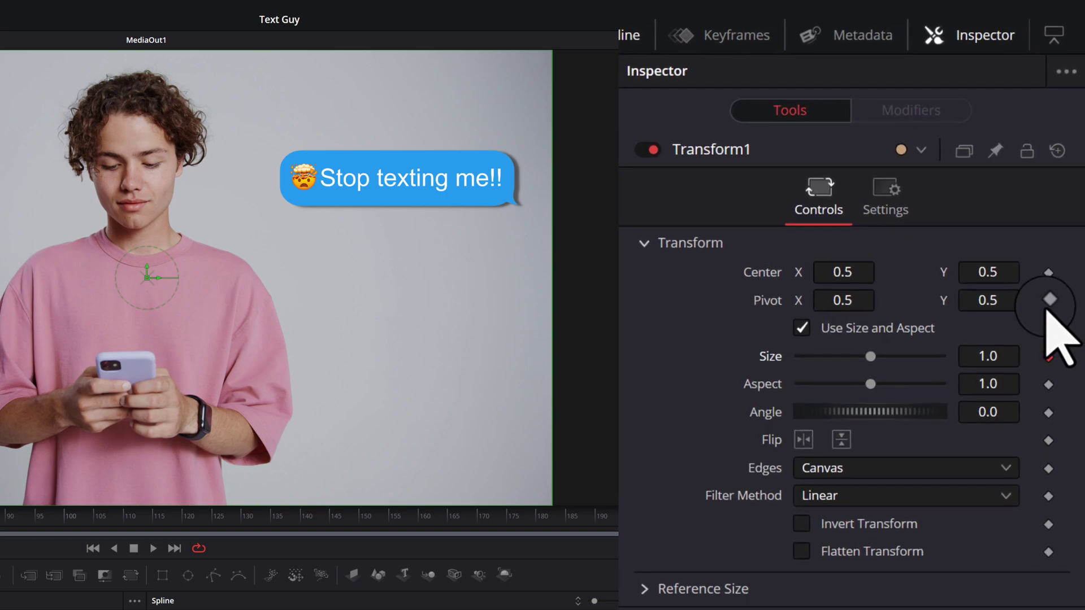
left_click(1049, 273)
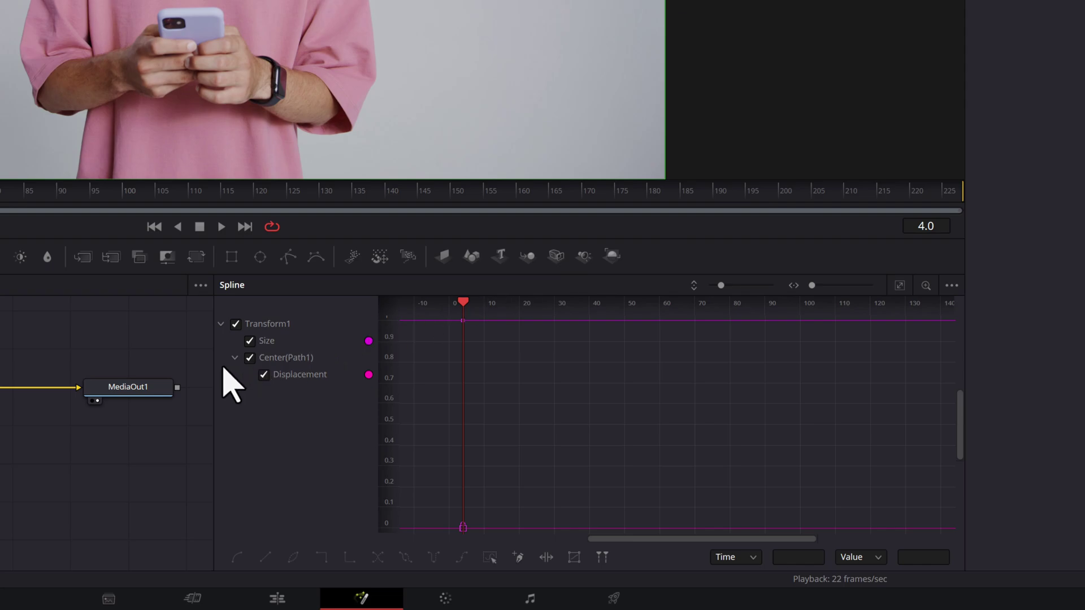
Toggle the display of the Transform1 curves in the spline editor, leaving Size and Center displacement enabled.
left_click(235, 324)
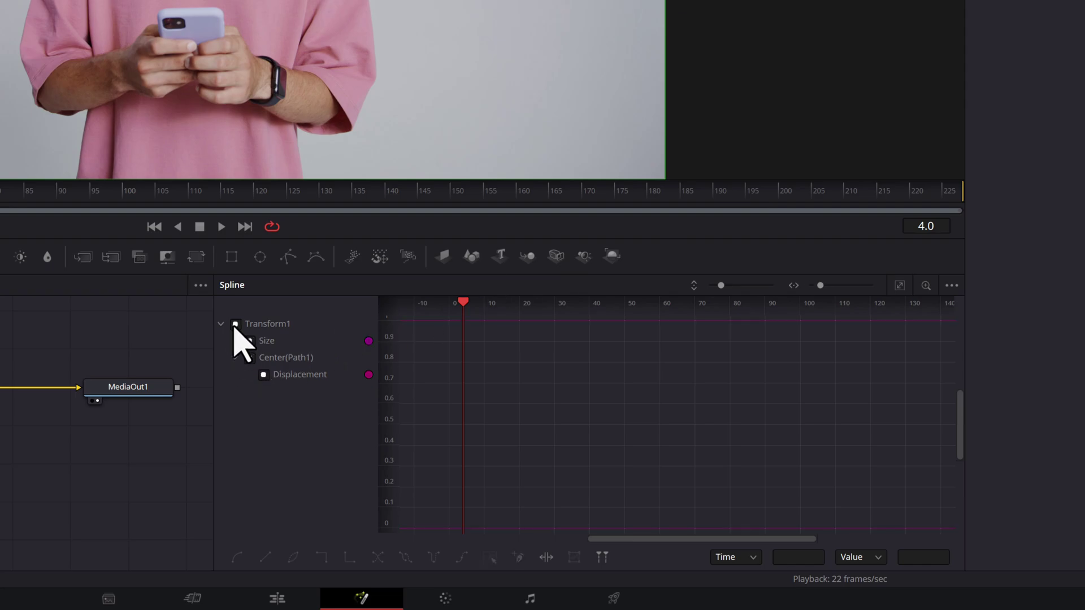
left_click(236, 324)
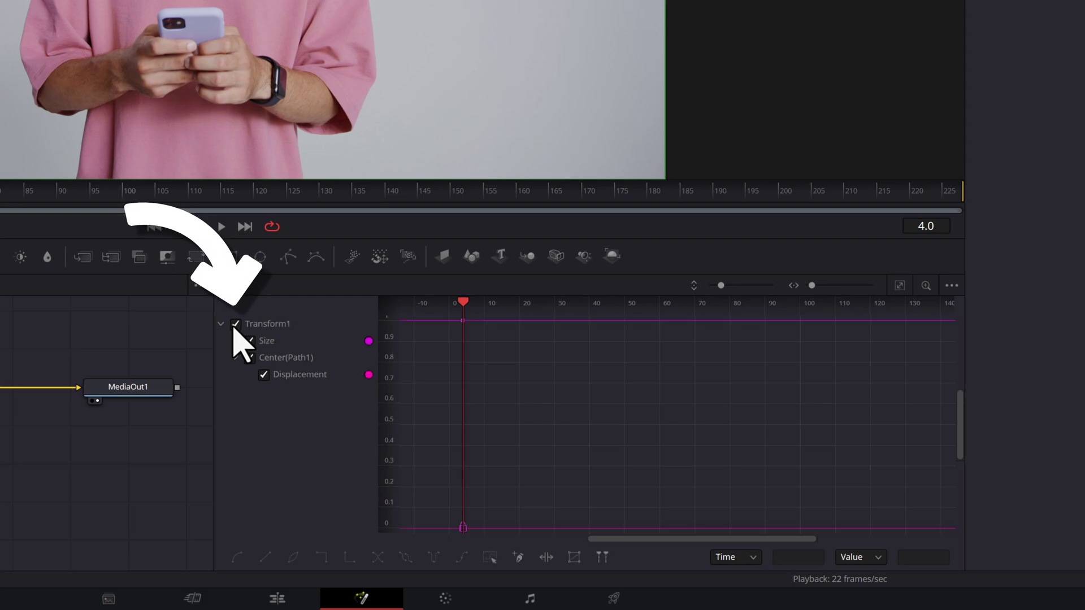
left_click(236, 324)
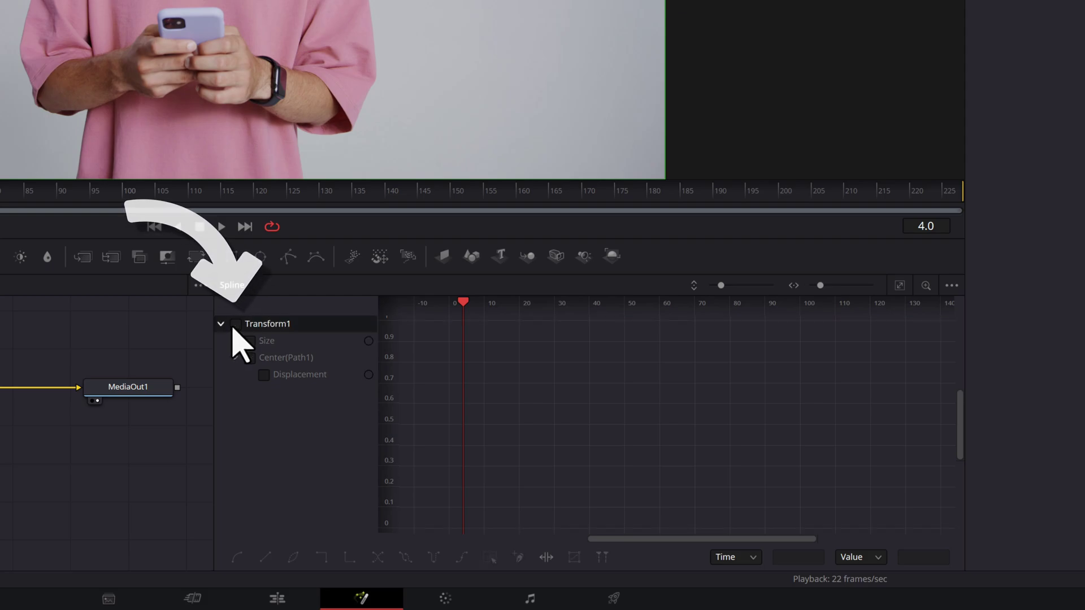
left_click(236, 324)
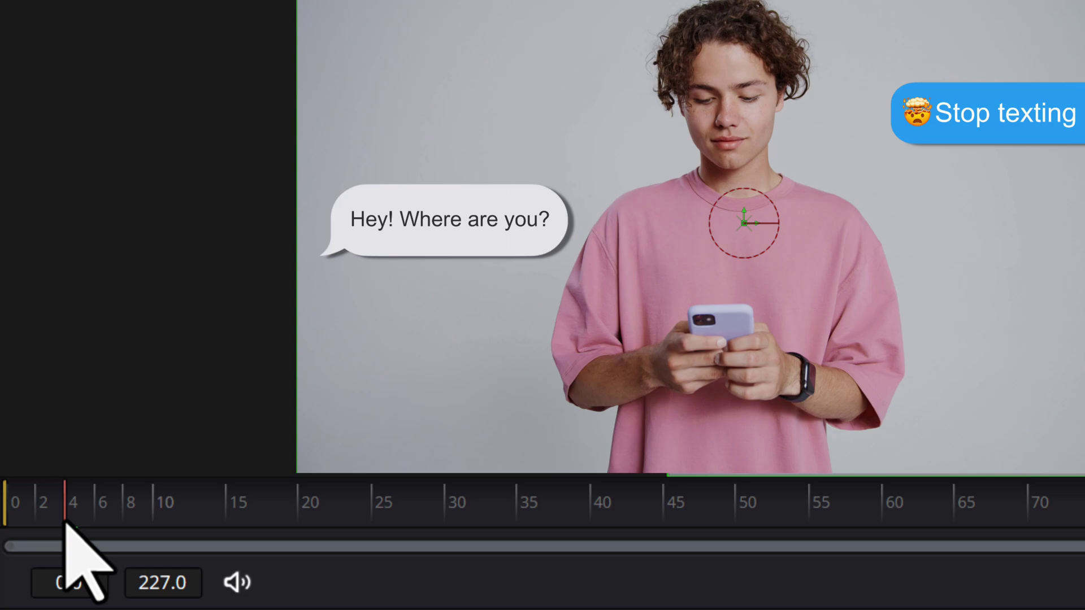
At frame 14, keyframe the Transform node with a Size of 1.51 and a Center X of 0.755.
key("space")
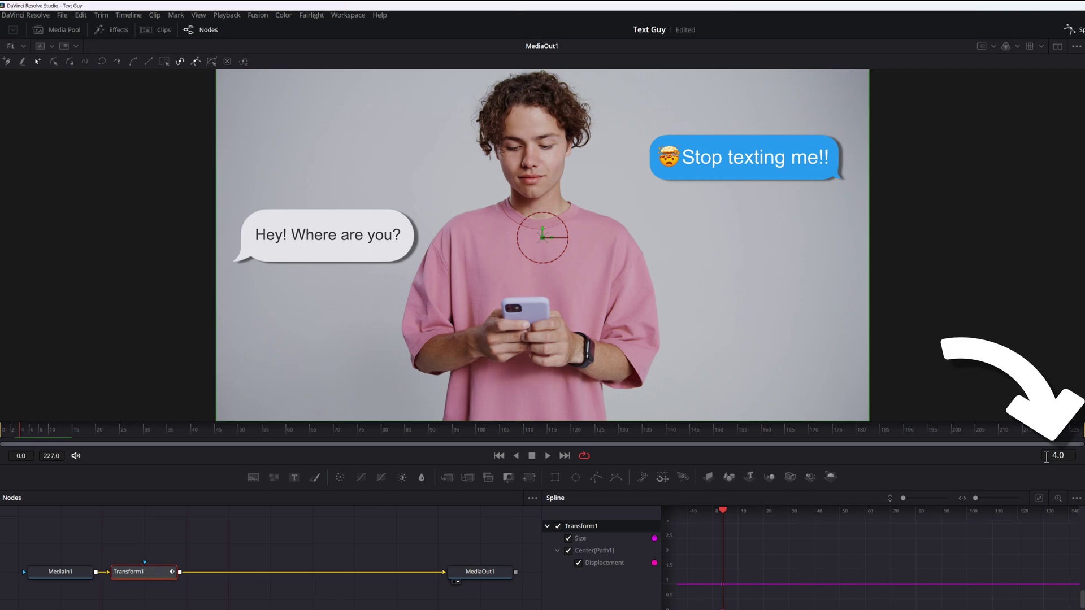
left_click(1054, 456)
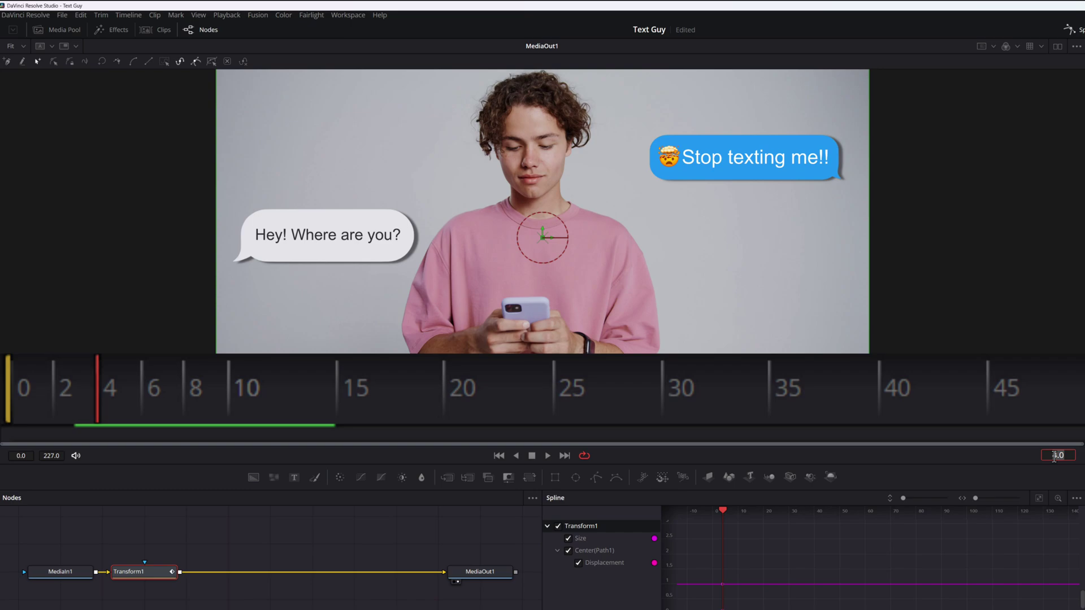
type("1")
key("Return")
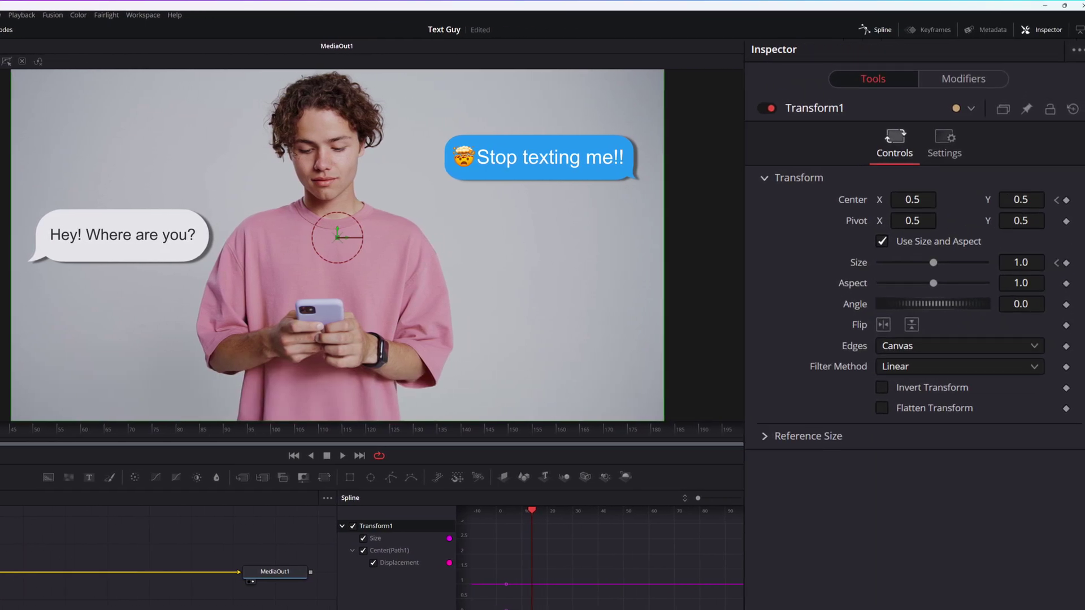
left_click_drag(933, 263, 938, 264)
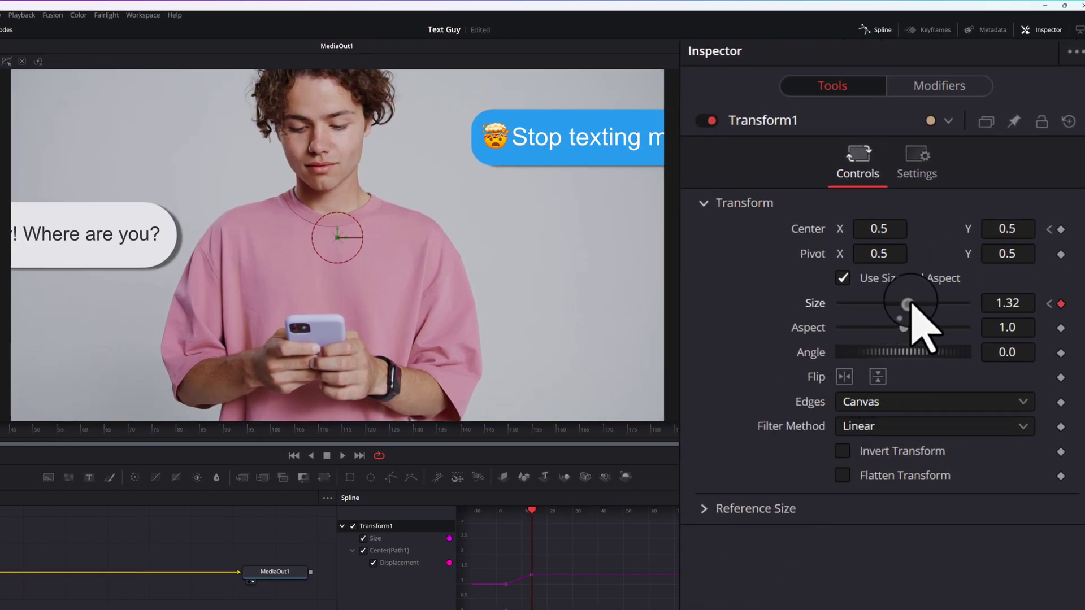
left_click_drag(910, 305, 914, 303)
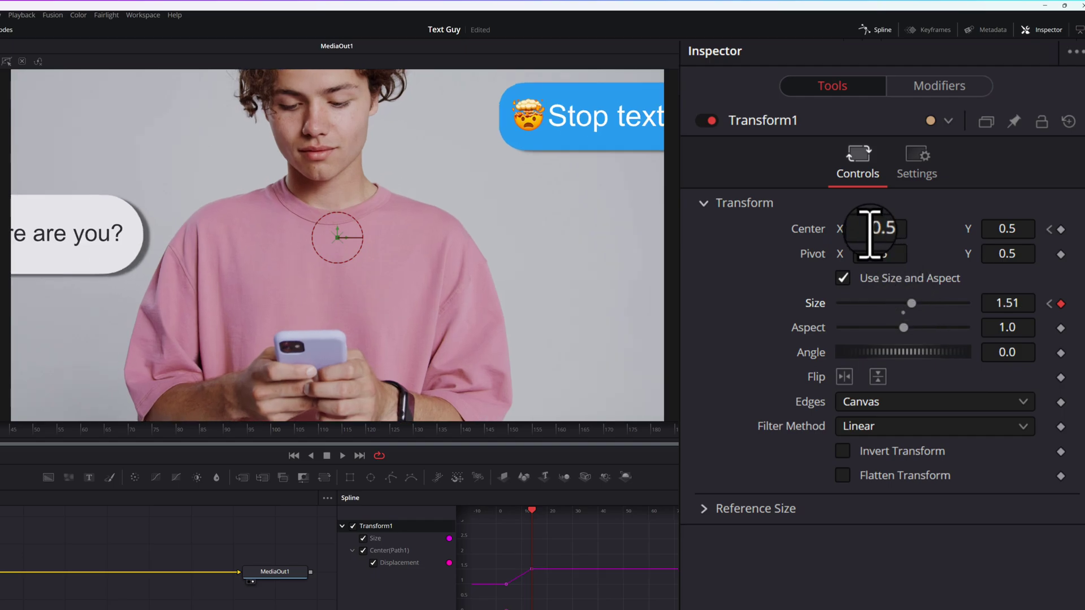
left_click_drag(870, 229, 1082, 163)
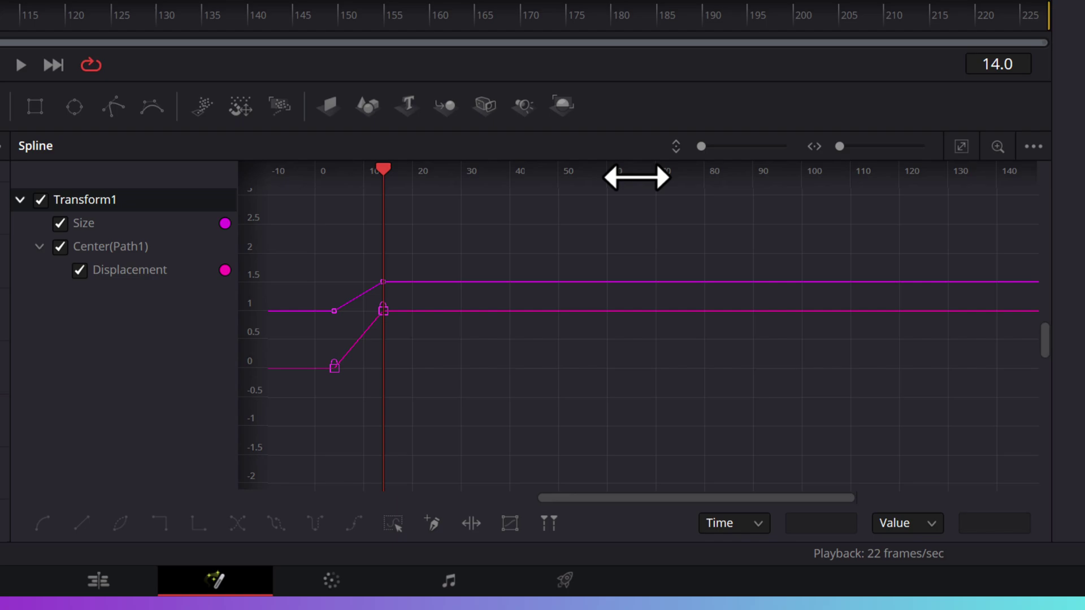
Fit the Size and Displacement curves in the spline editor and smooth all their keyframes, comparing other interpolation types.
left_click_drag(635, 177, 670, 187)
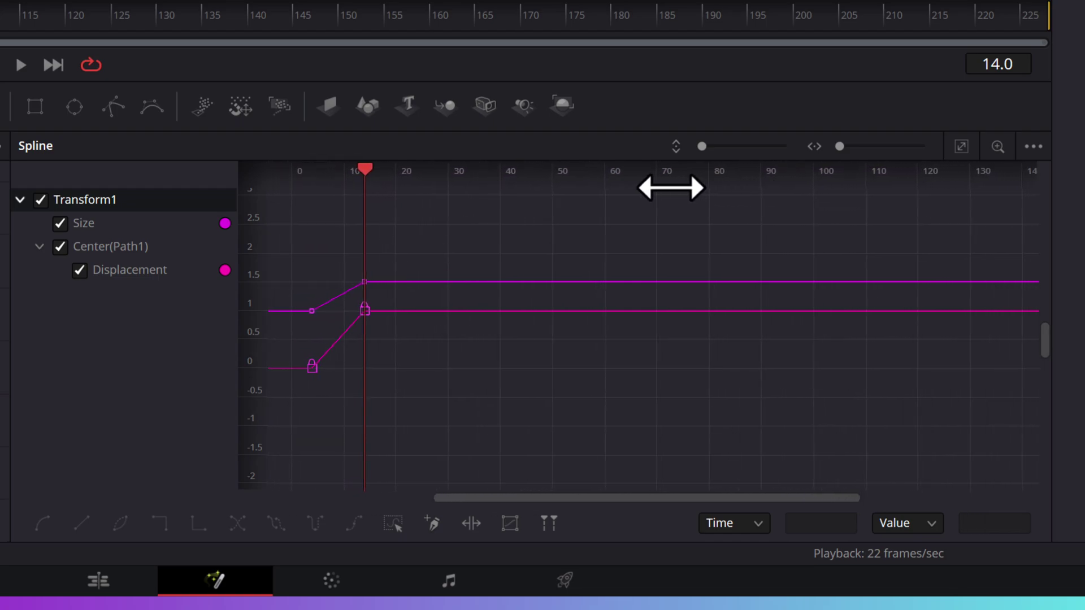
left_click(961, 147)
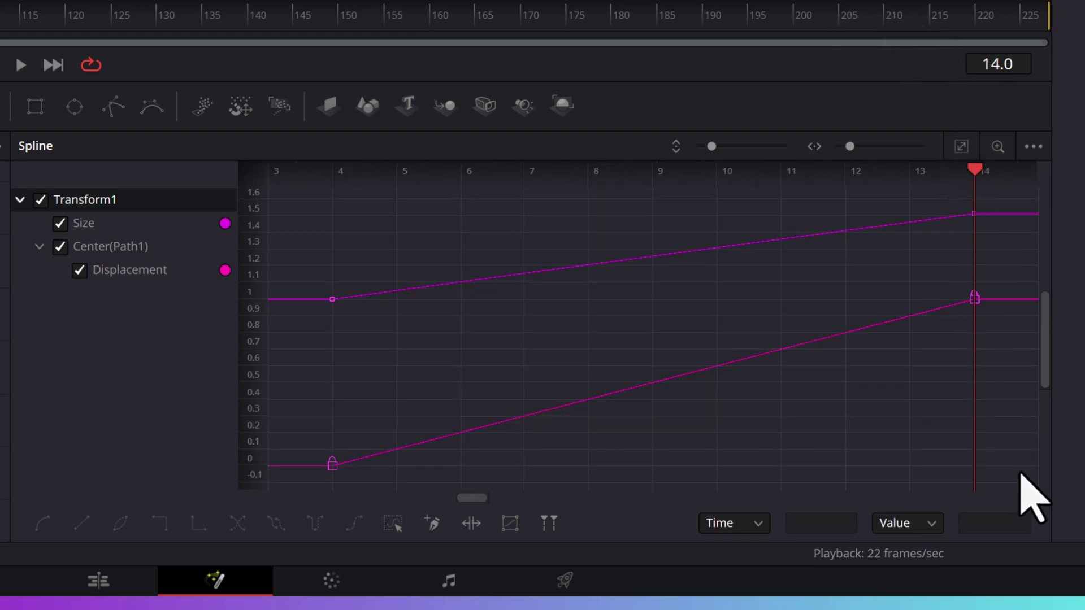
left_click_drag(1021, 475, 281, 211)
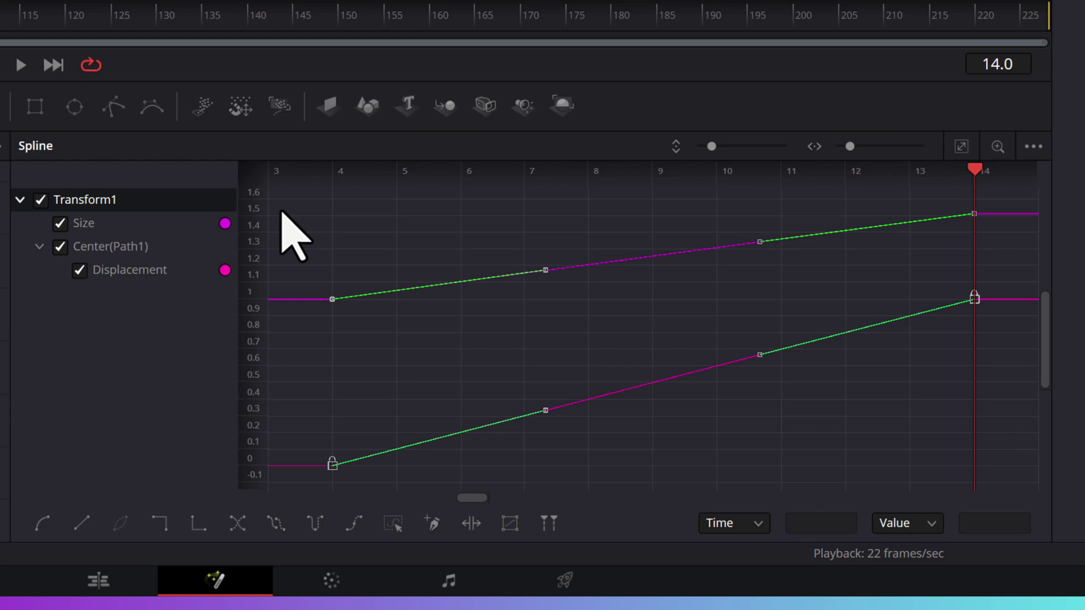
key("shift+s")
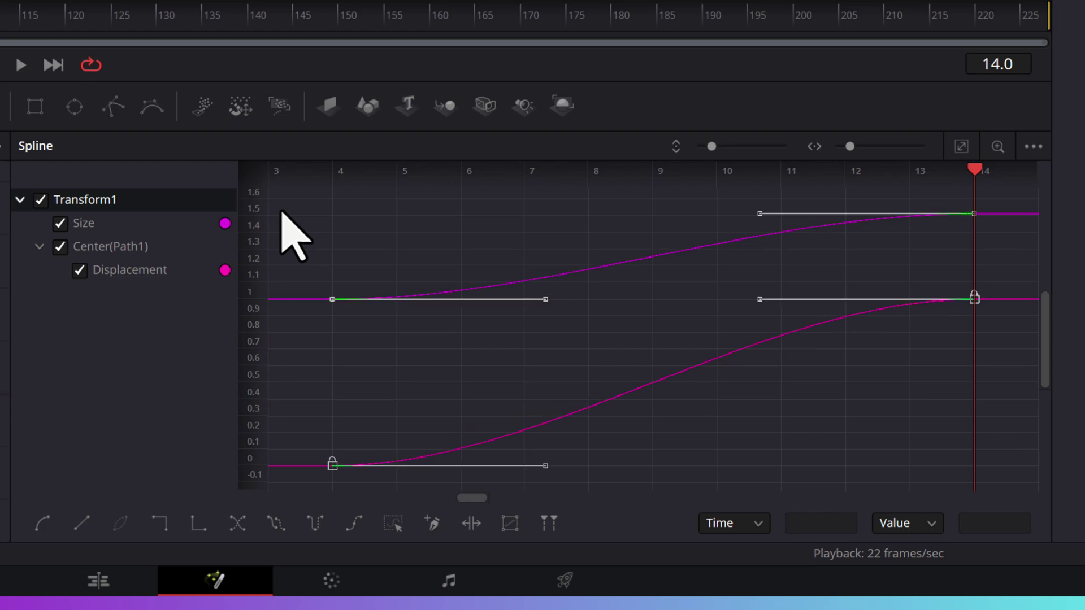
left_click(81, 522)
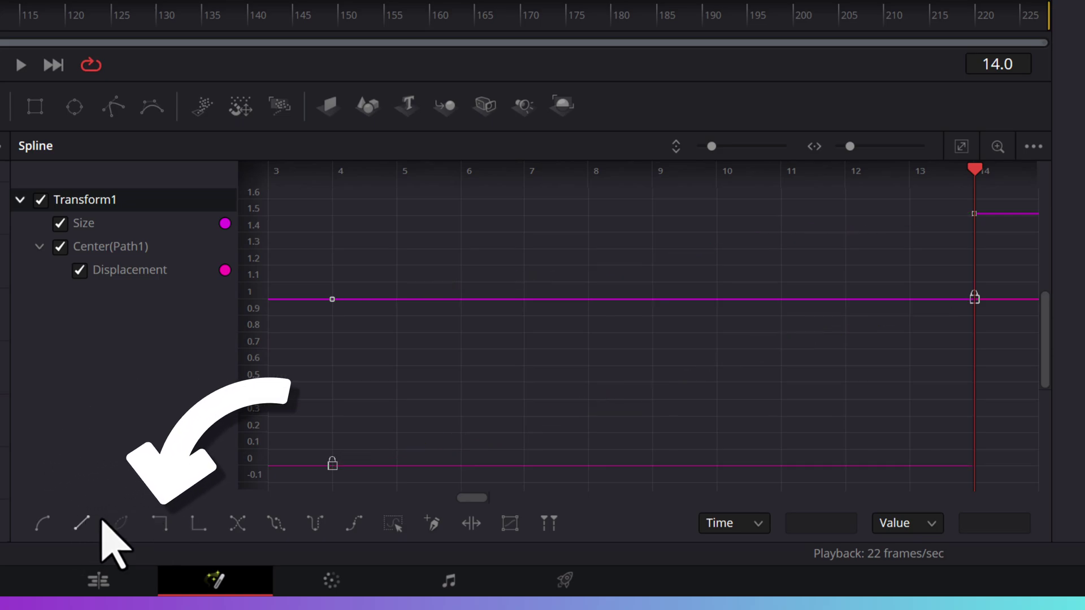
left_click(44, 523)
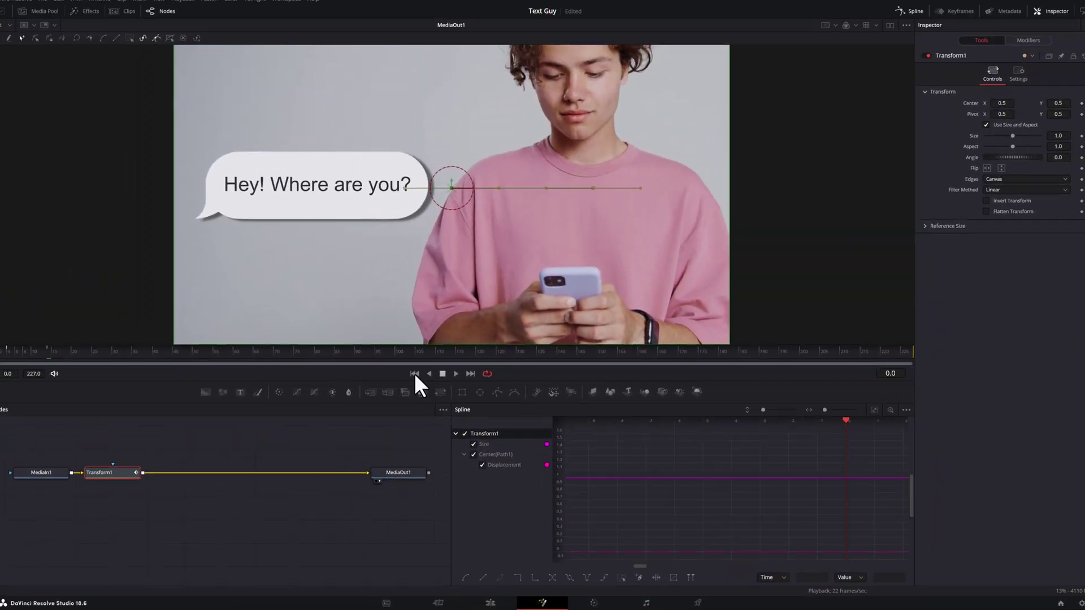
Play the composition from the start to review the smoothed zoom toward the grey message bubble.
left_click(456, 373)
left_click(455, 373)
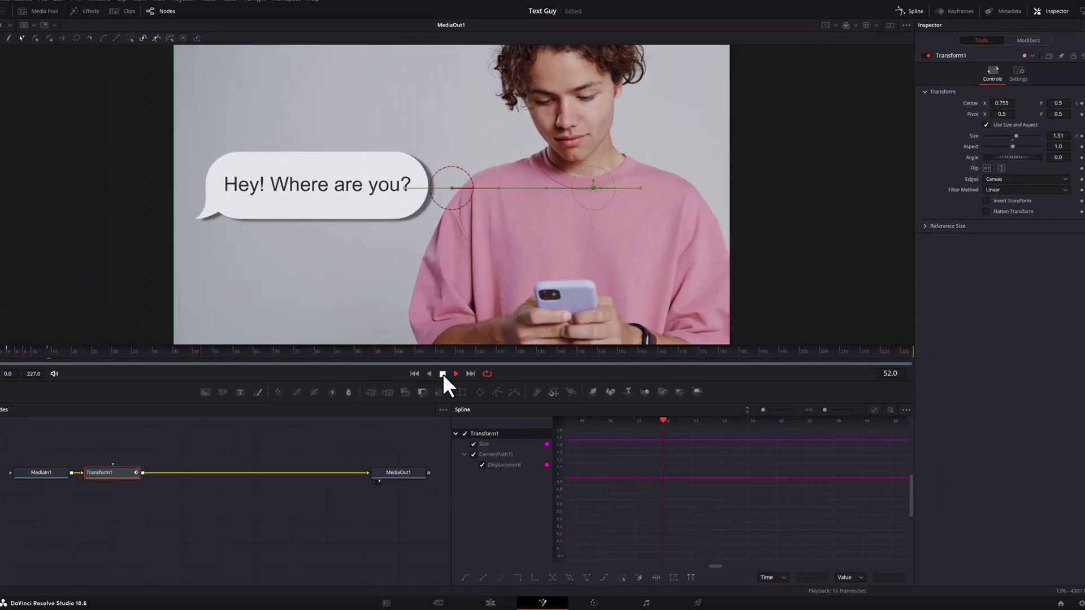
left_click(442, 374)
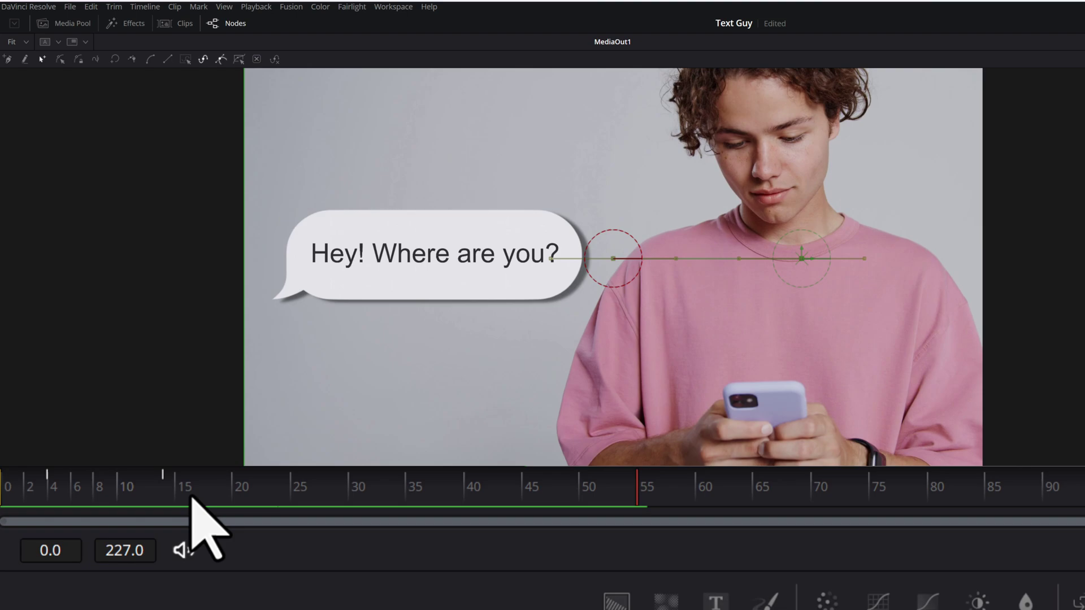
Move ten frames past the second keyframe to frame 24 and add hold keyframes for Size and Center.
left_click(164, 478)
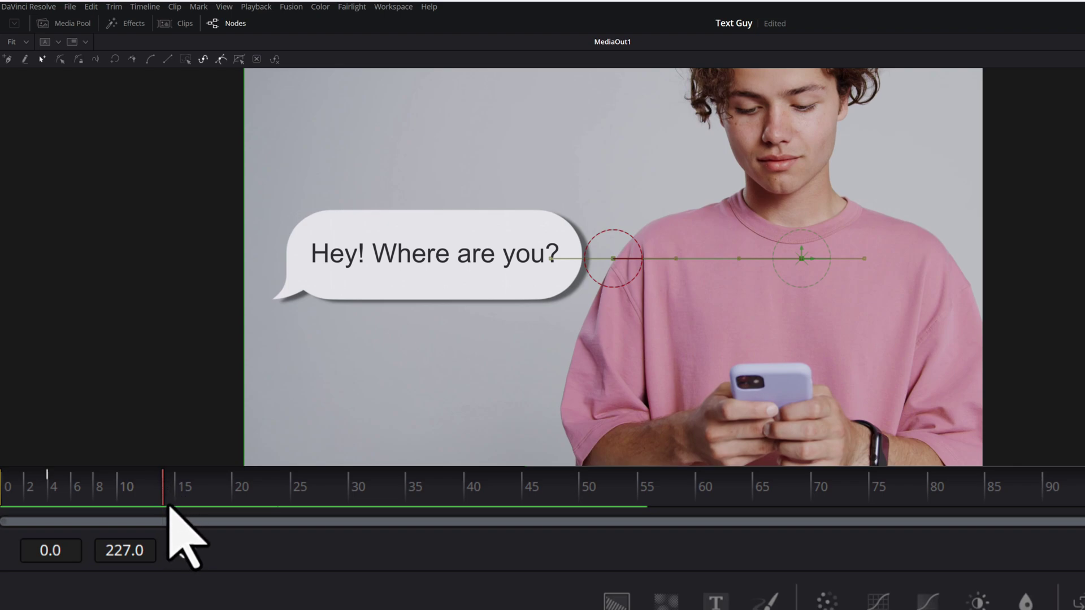
key("space")
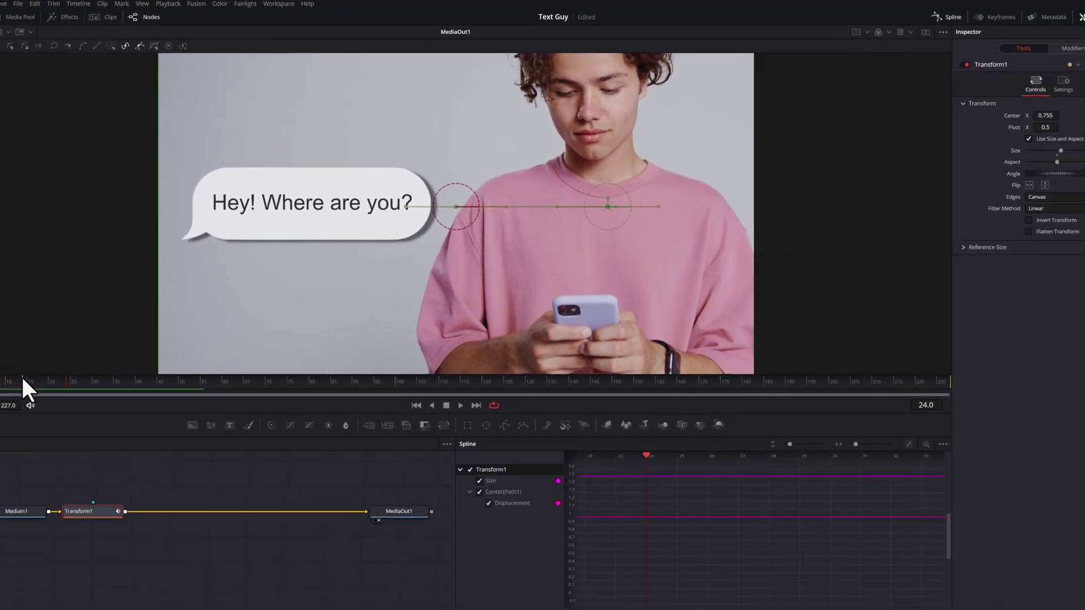
left_click(1062, 214)
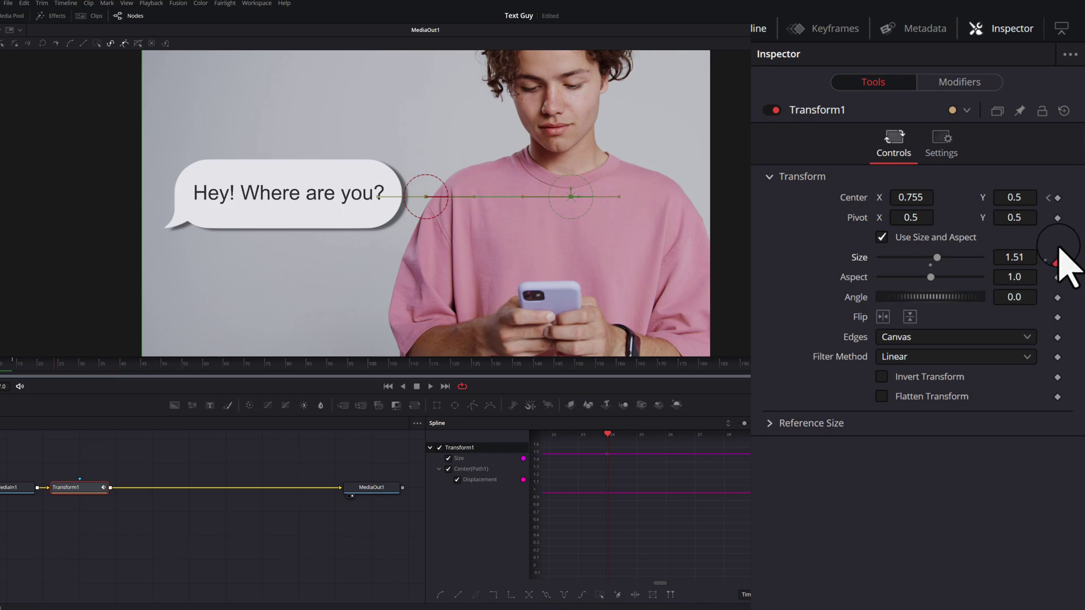
left_click(1057, 199)
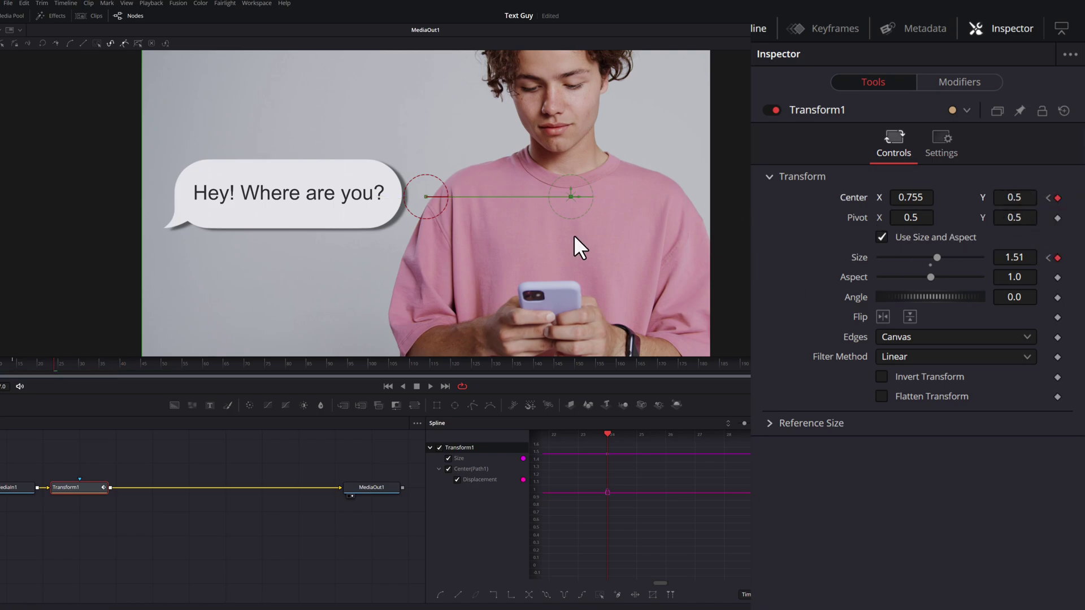
At frame 34, keyframe the Transform node with a Size of 1.7, Center X of 0.155 and Center Y of 0.332.
left_click(57, 370)
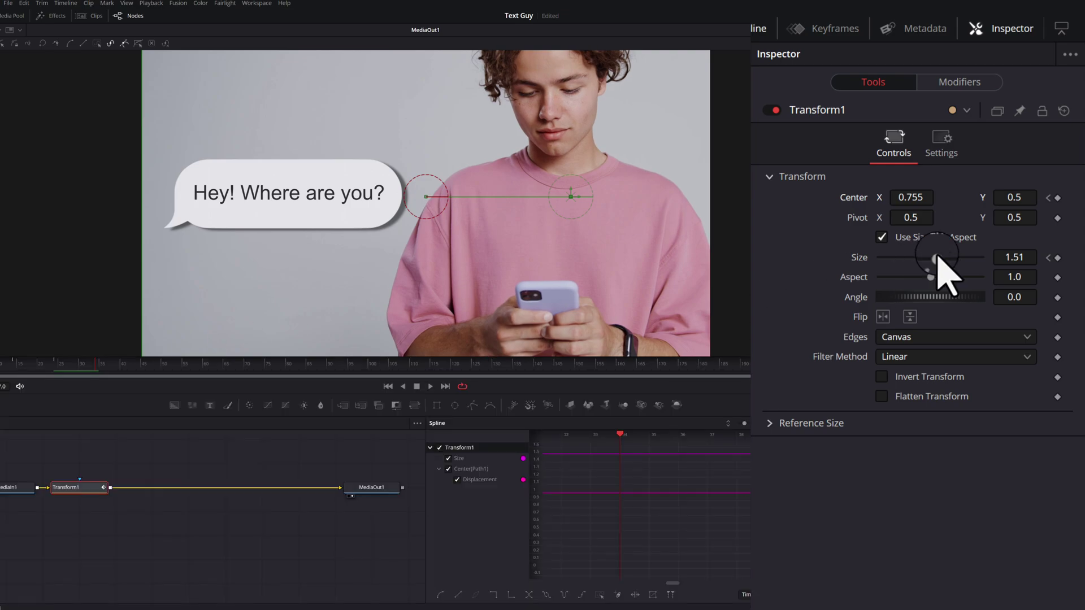
left_click_drag(938, 259, 940, 257)
left_click(920, 199)
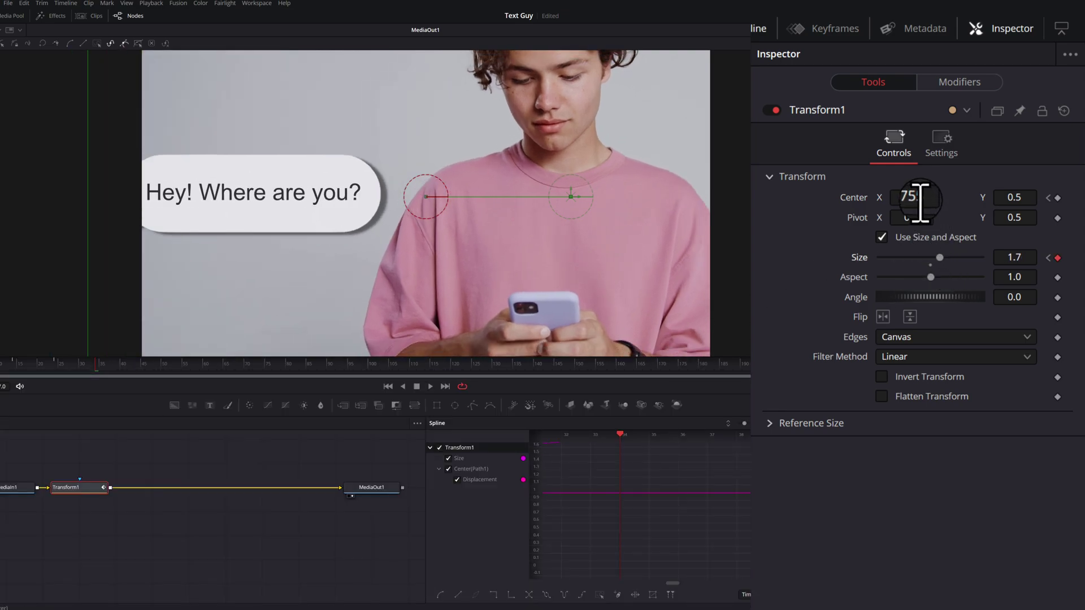
left_click_drag(920, 199, 856, 199)
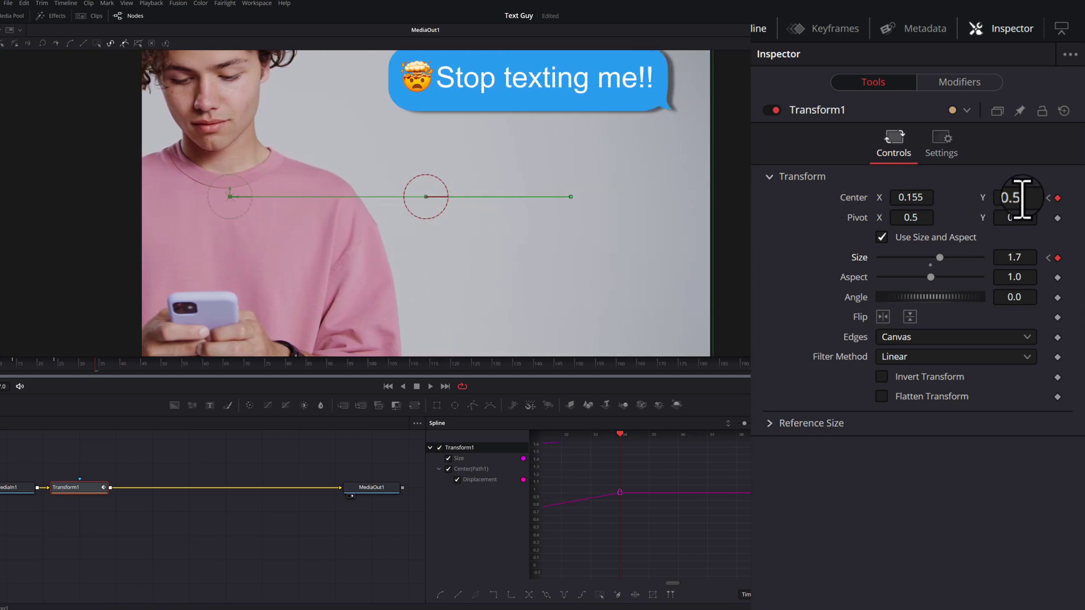
left_click_drag(1021, 198, 898, 197)
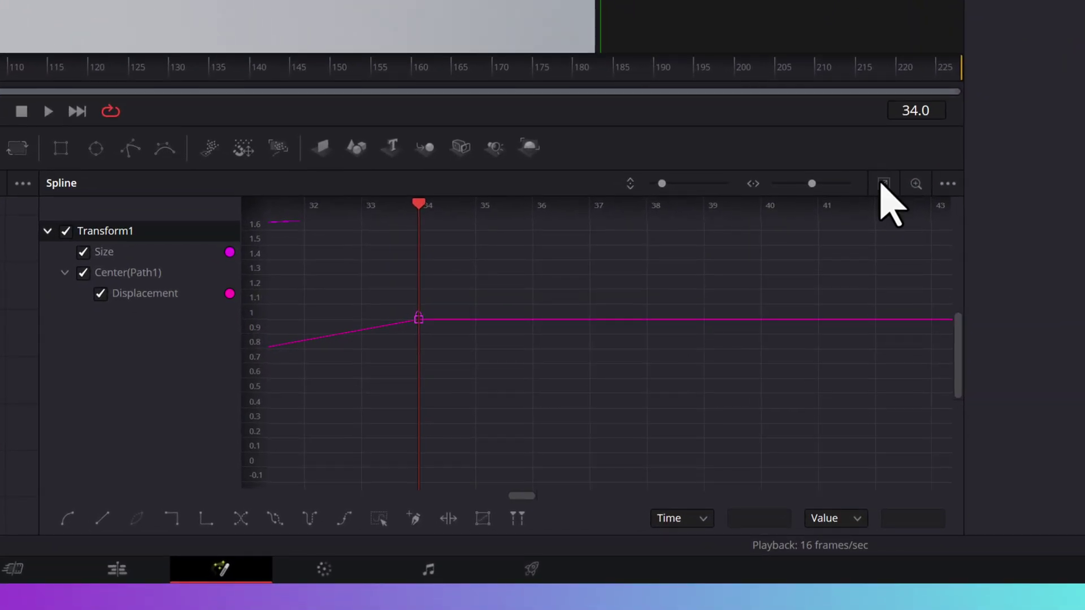
Fit the curves in the spline editor, smooth the Size and Displacement keyframes at frames 24 and 34, and play the animation back.
left_click(883, 184)
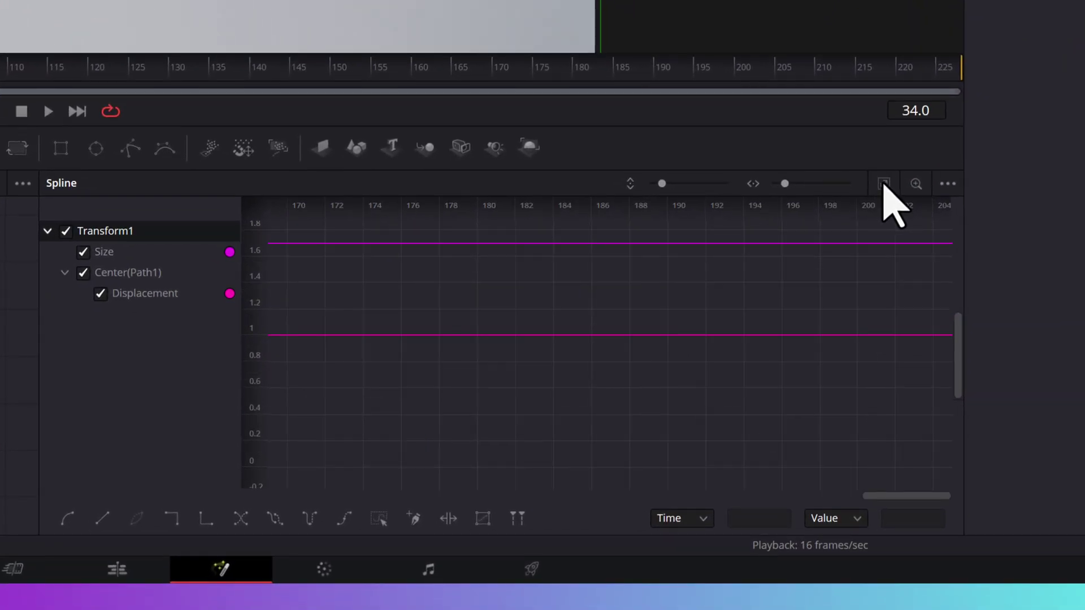
left_click(883, 183)
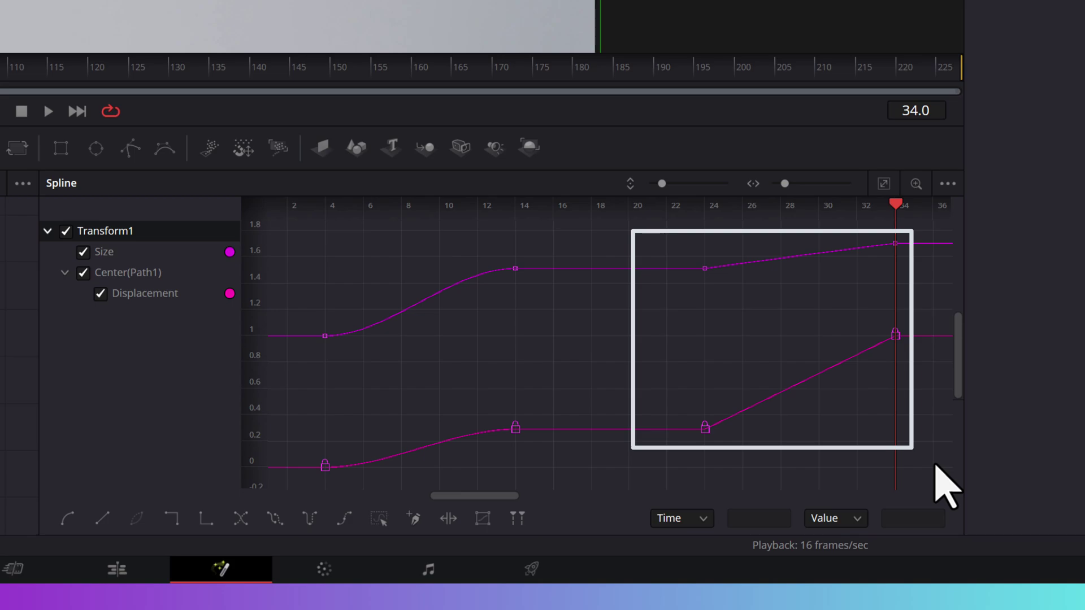
left_click_drag(935, 462, 683, 225)
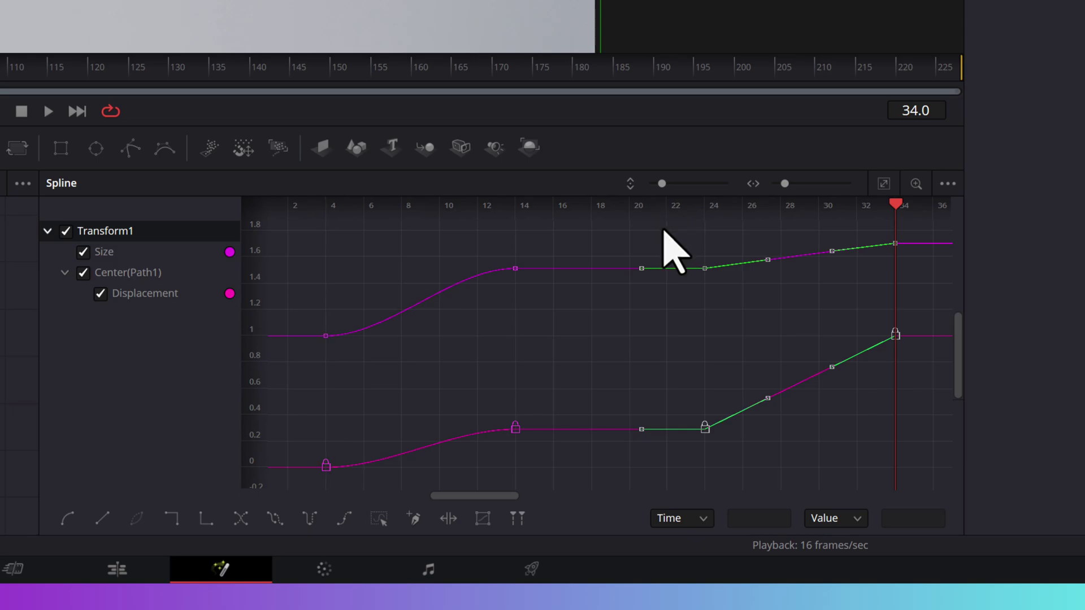
key("shift+s")
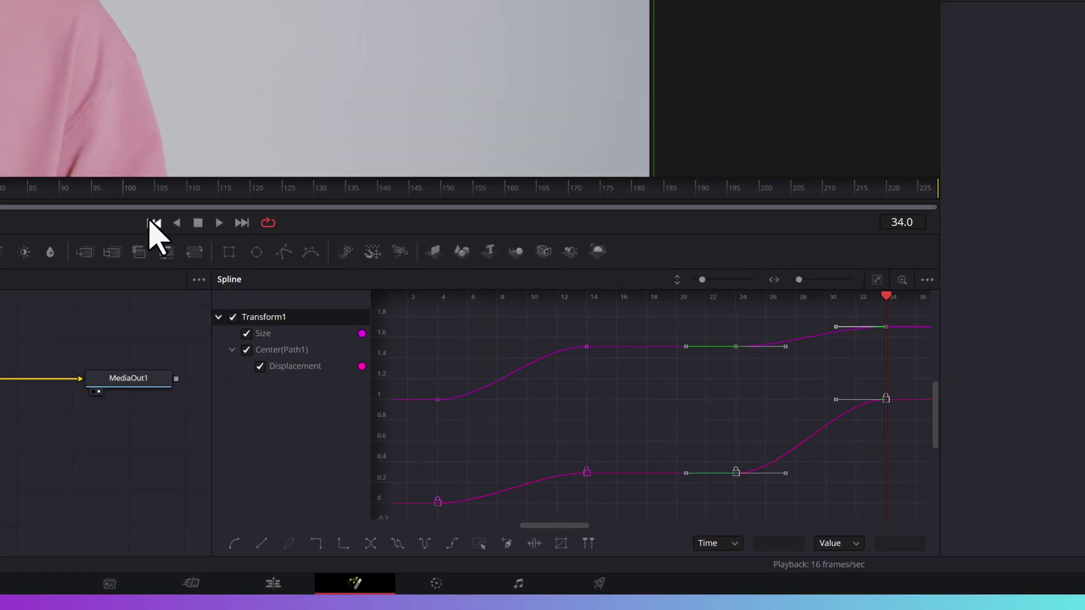
left_click(219, 222)
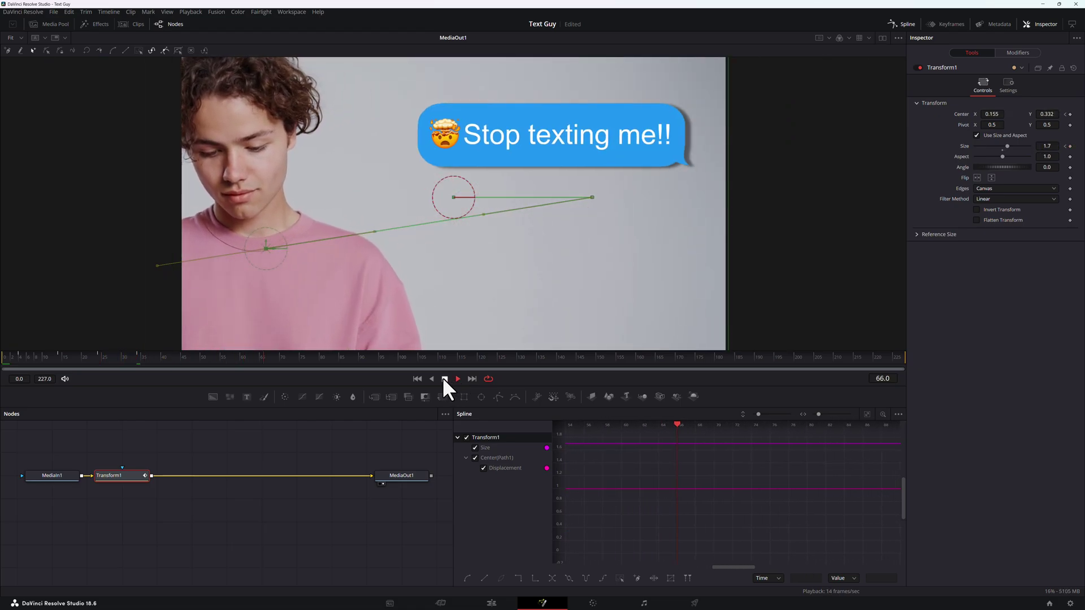
left_click(445, 379)
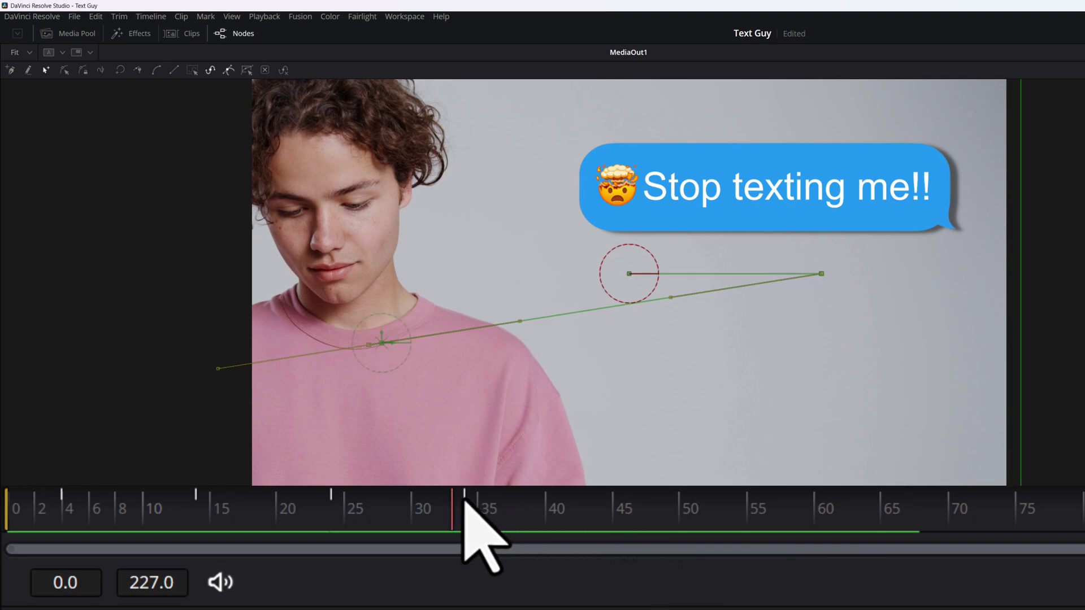
Move ten frames past the frame 34 keyframe to frame 44 and add hold keyframes for Size and Center.
left_click(464, 500)
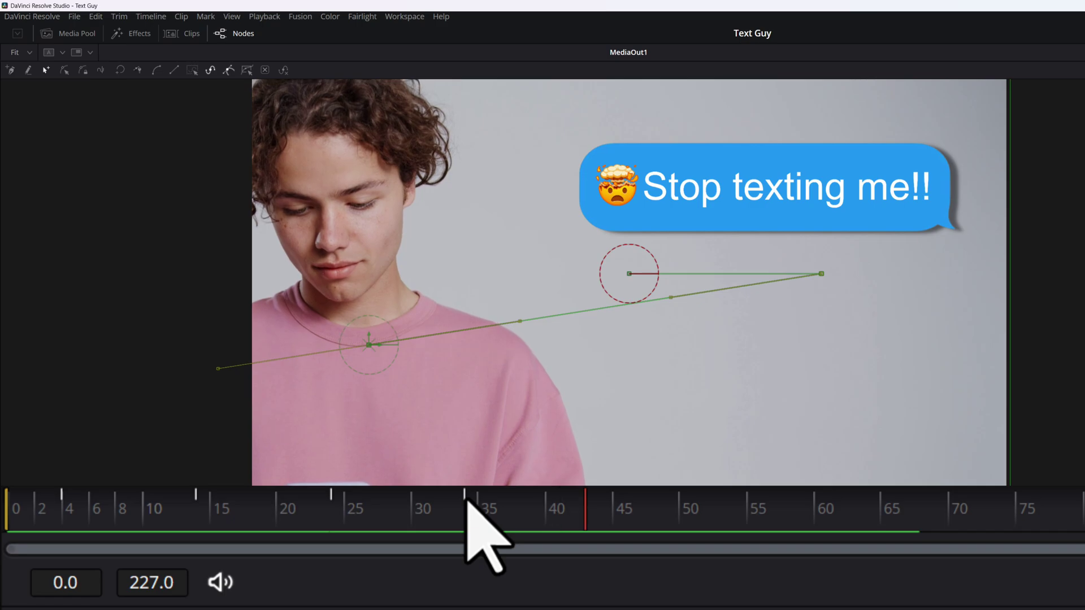
key("space")
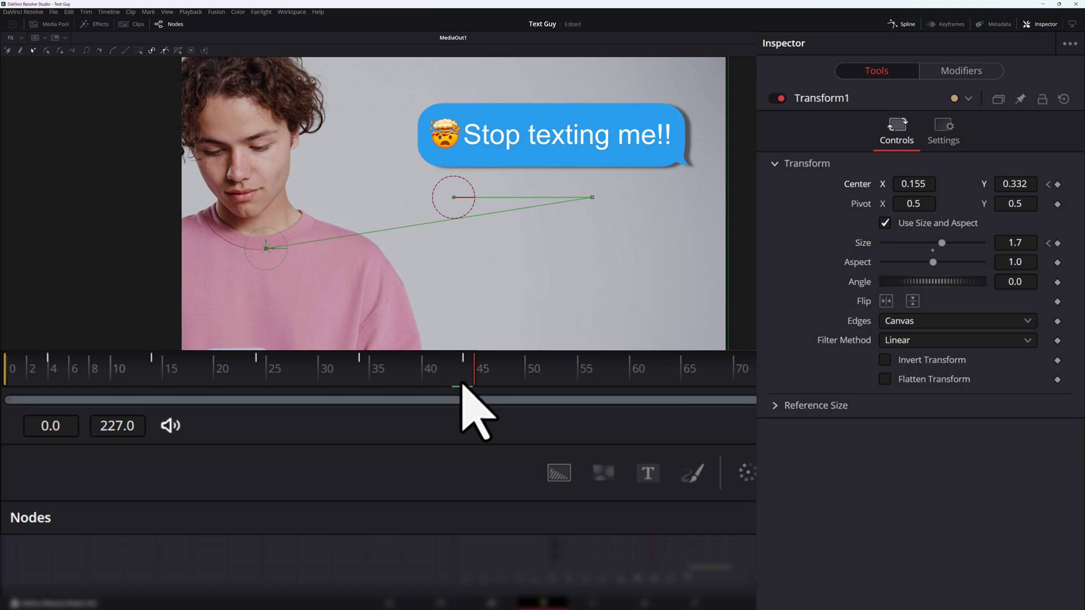
At frame 54, keyframe the Transform back to the full view with Center X and Y of 0.5 and a Size of 1.0.
key("space")
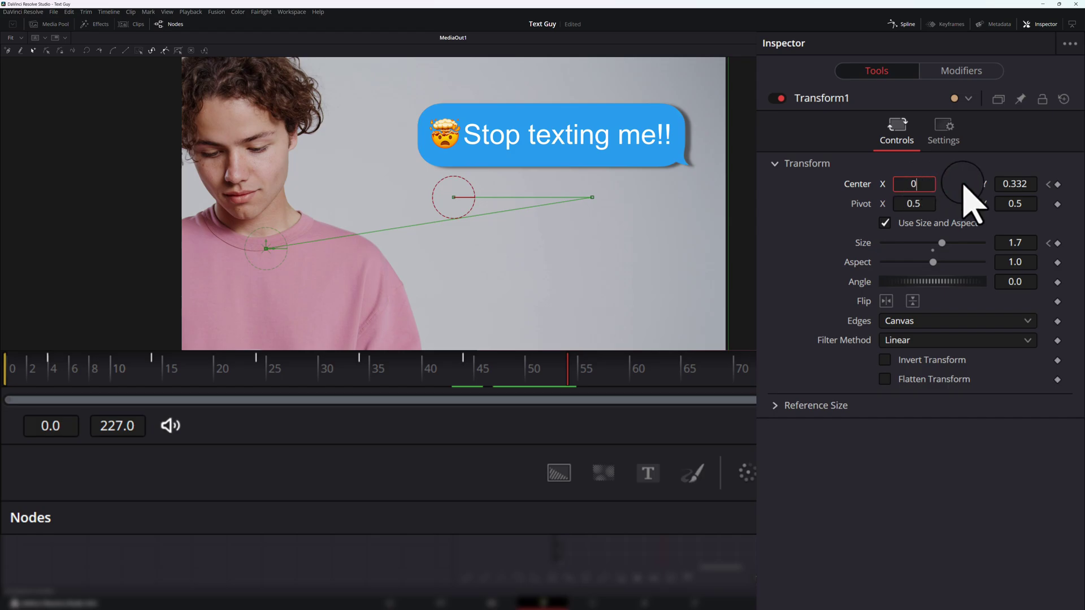
key("Tab")
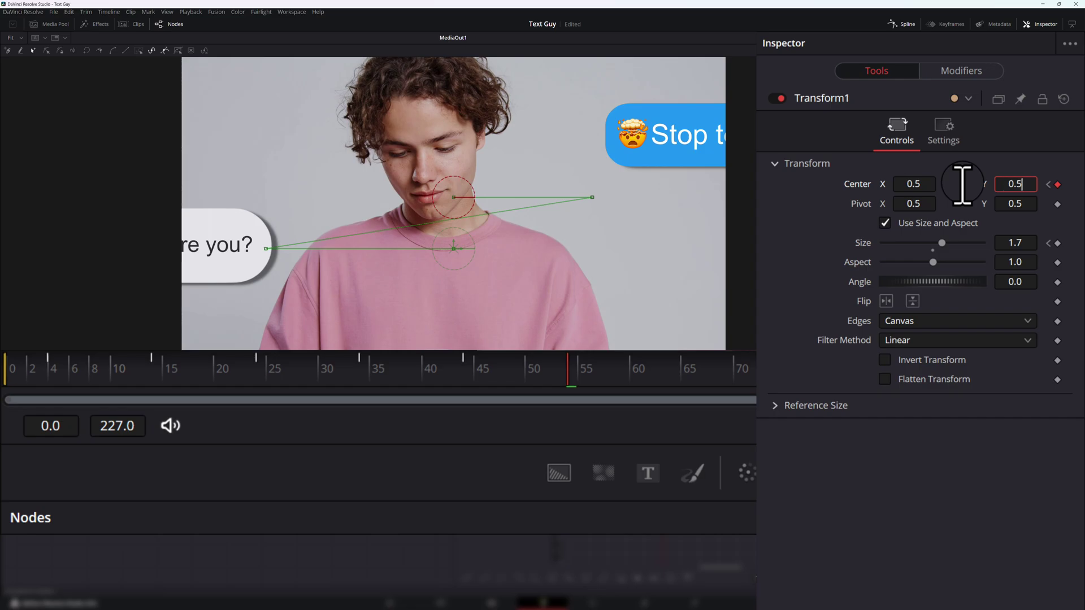
key("Tab")
left_click(1015, 243)
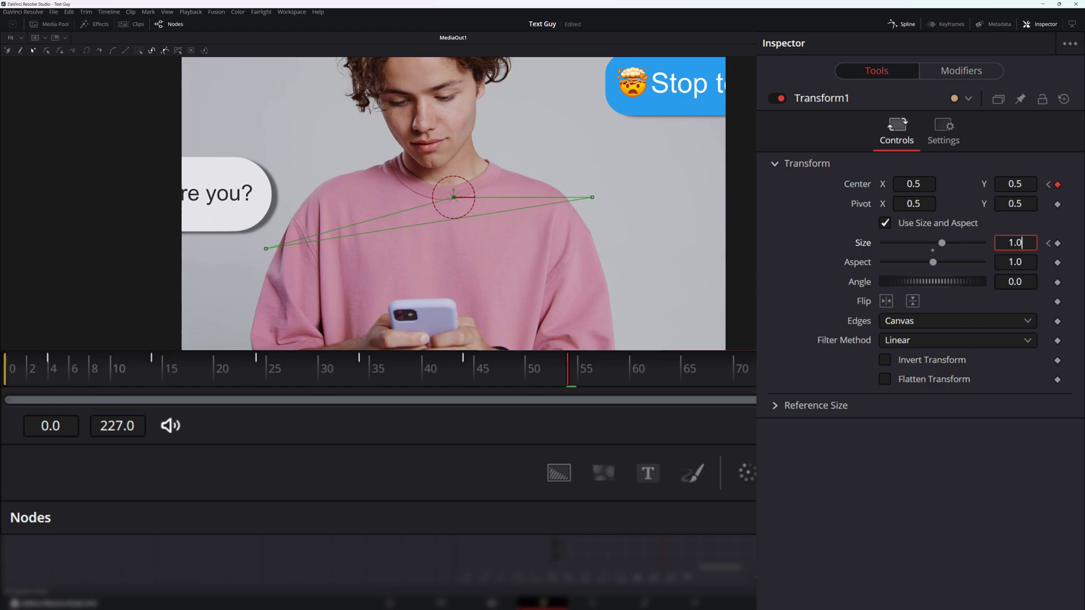
key("Tab")
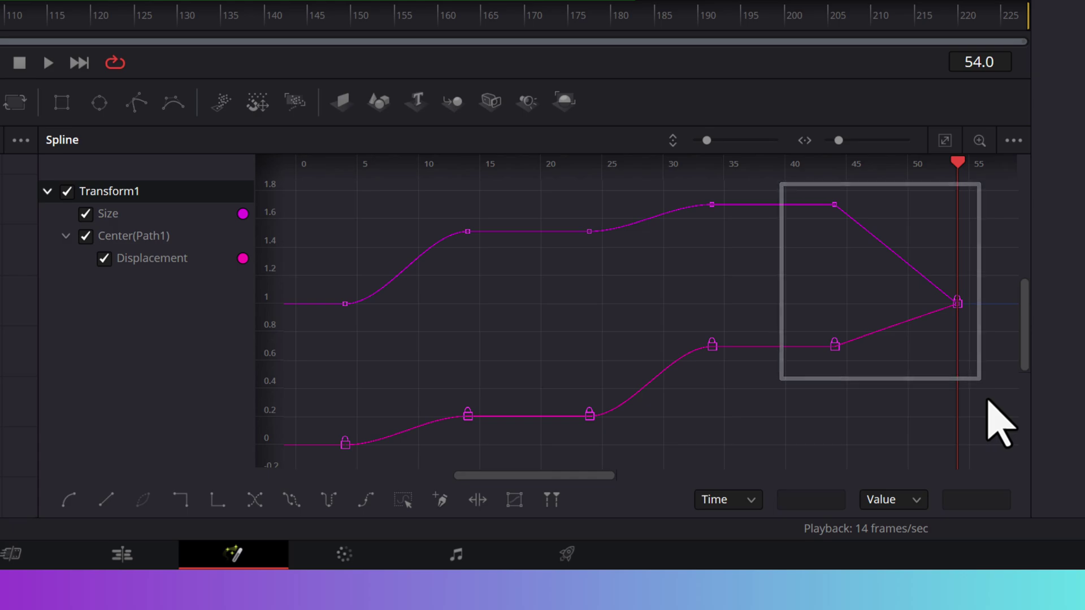
Smooth the Size and Displacement keyframes at frames 44 and 54 and play the composition to review the zoom out.
left_click_drag(986, 399, 805, 191)
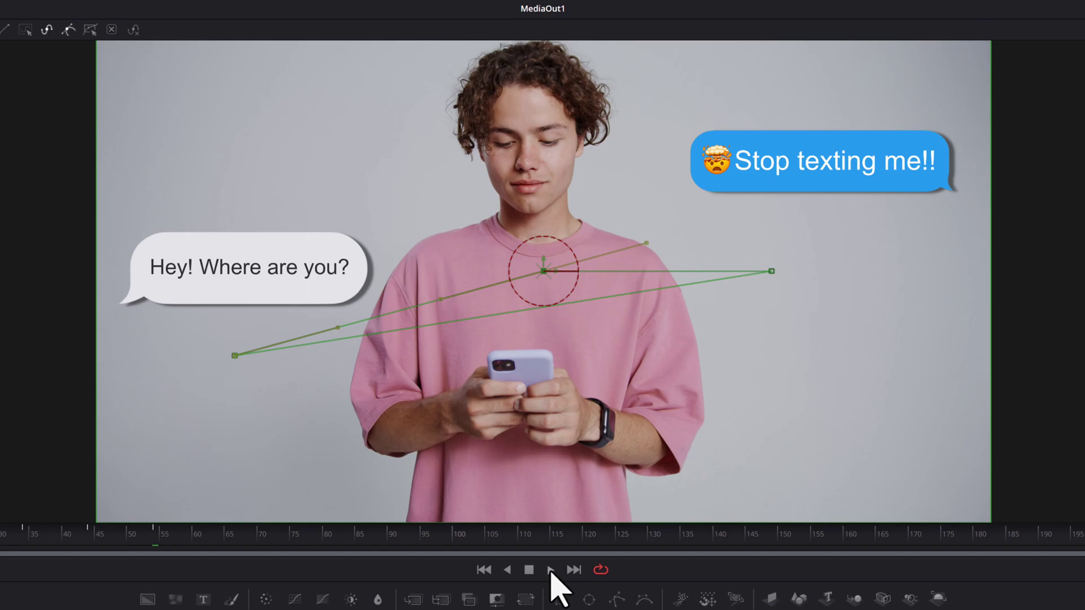
left_click(550, 571)
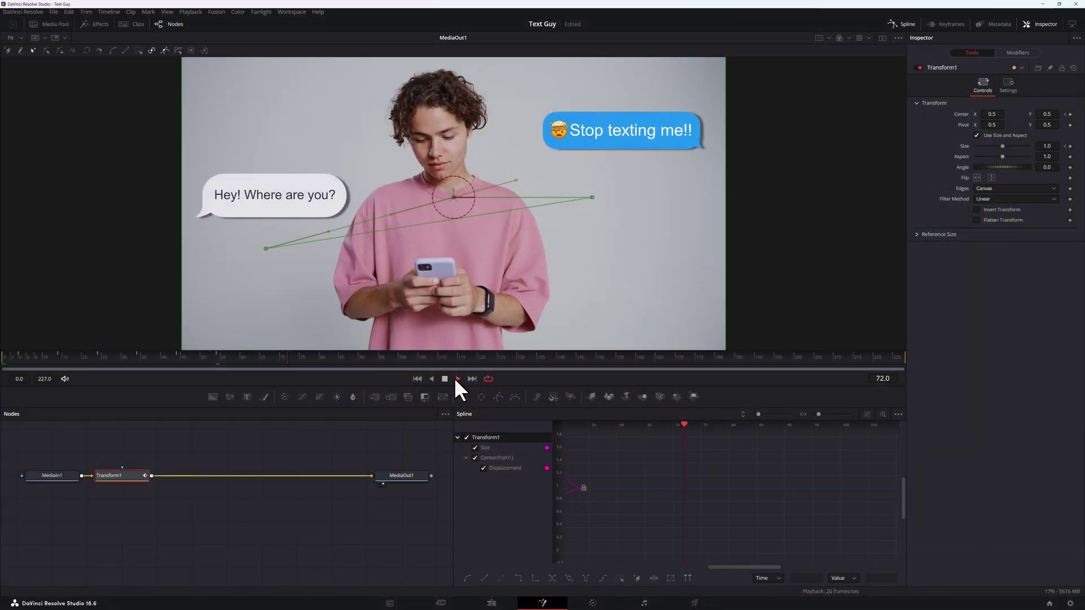
left_click(444, 379)
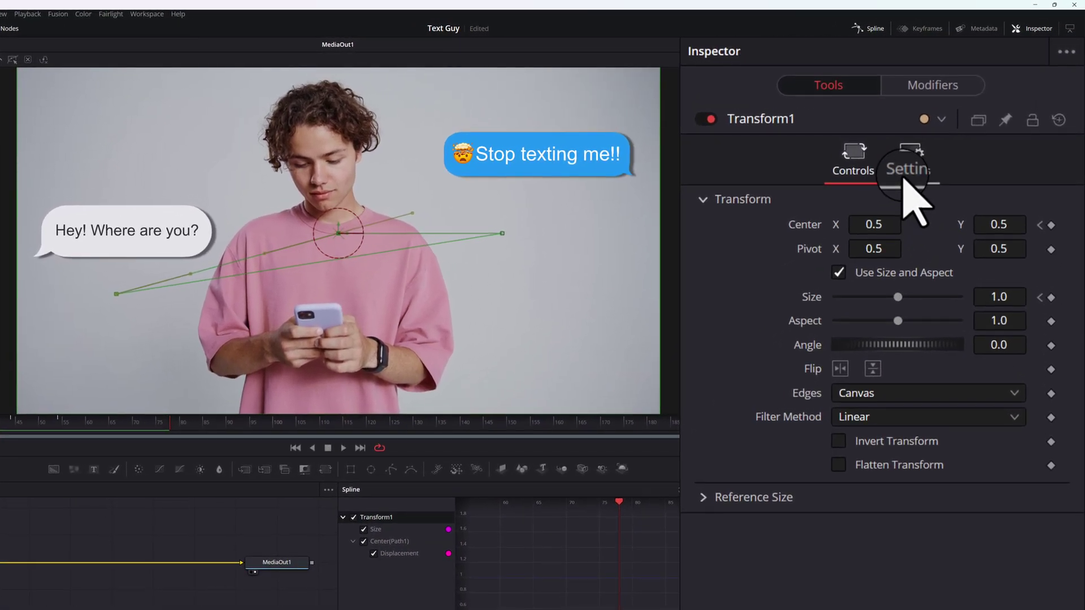
Enable Motion Blur on the Transform node with a Quality of 5 and play the composition from the start to review it.
left_click(903, 180)
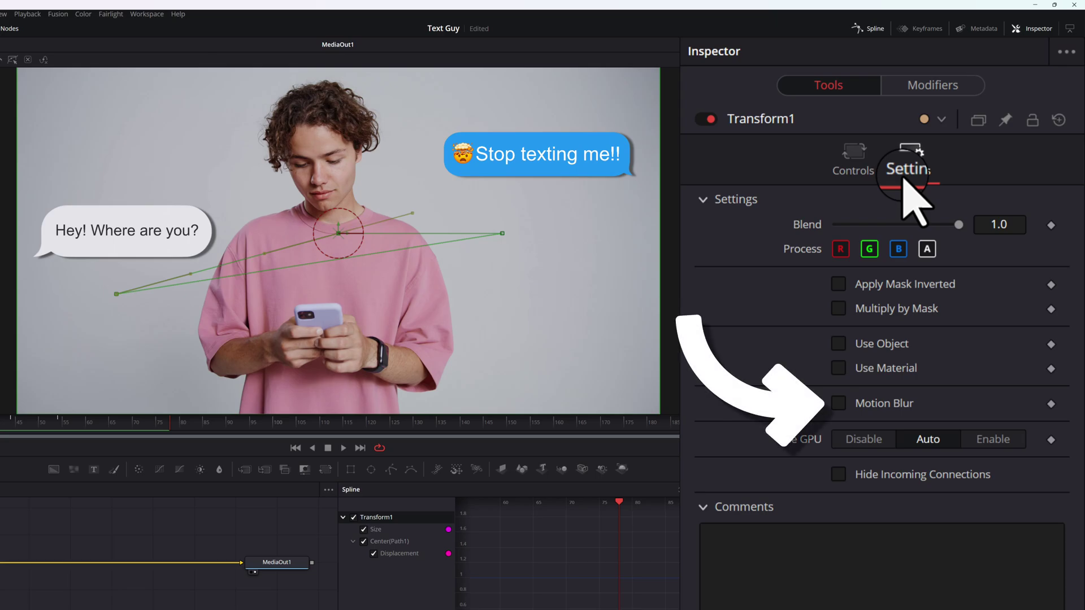
left_click(838, 403)
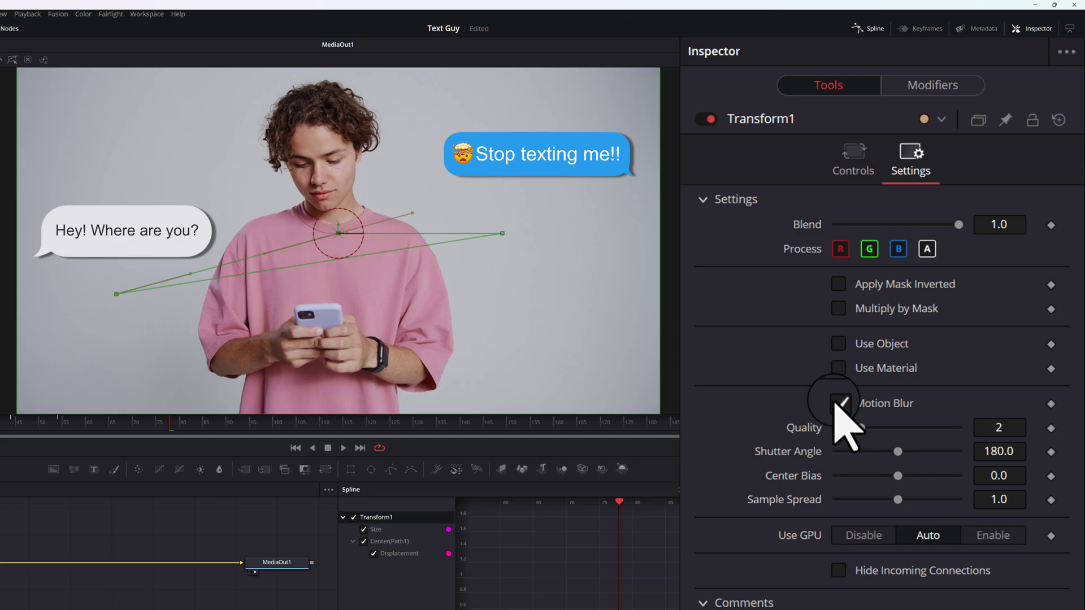
left_click_drag(858, 428, 897, 428)
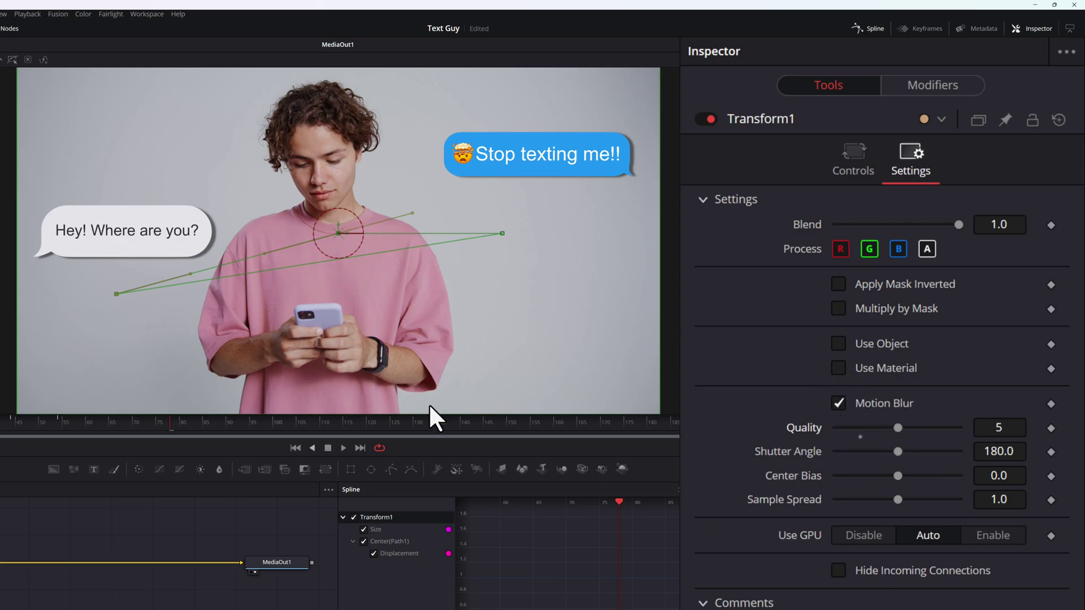
left_click(295, 447)
left_click(343, 448)
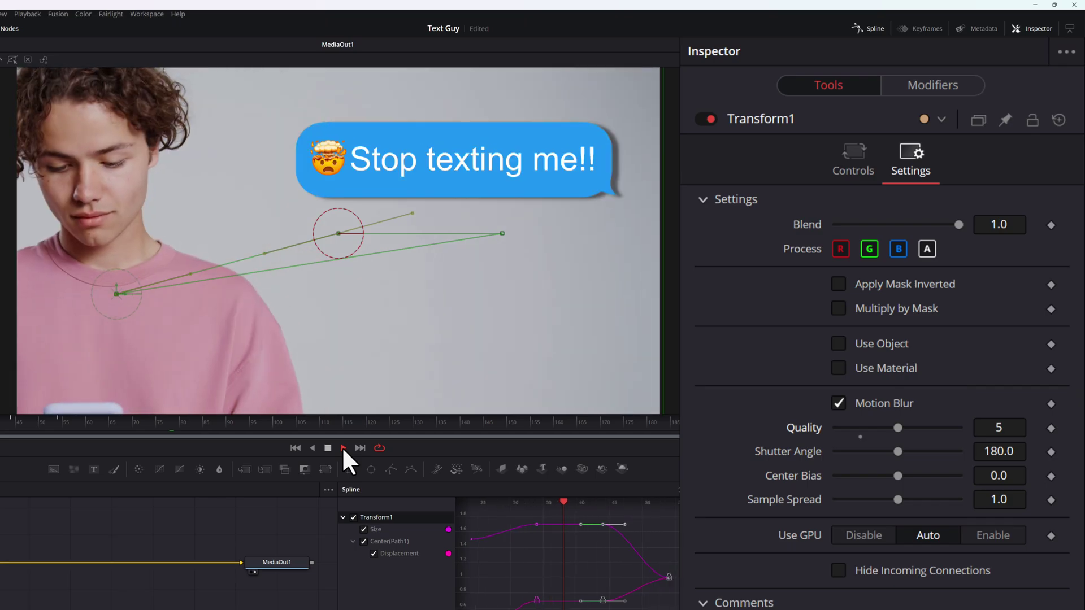
left_click(327, 446)
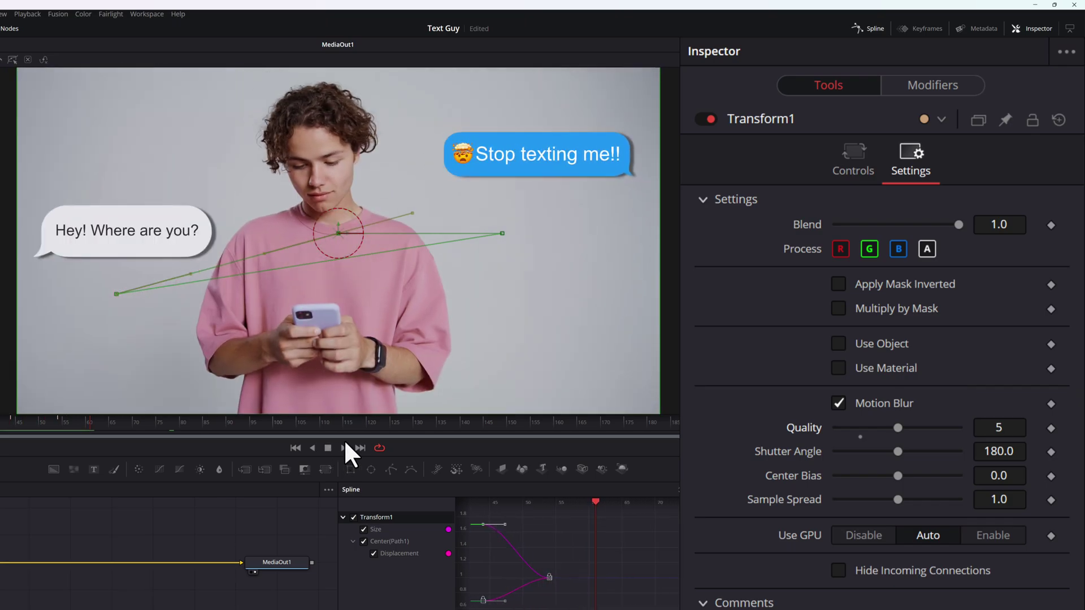
Lower the Transform's Motion Blur Quality to 2 and replay the composition from the start.
left_click_drag(897, 428, 860, 428)
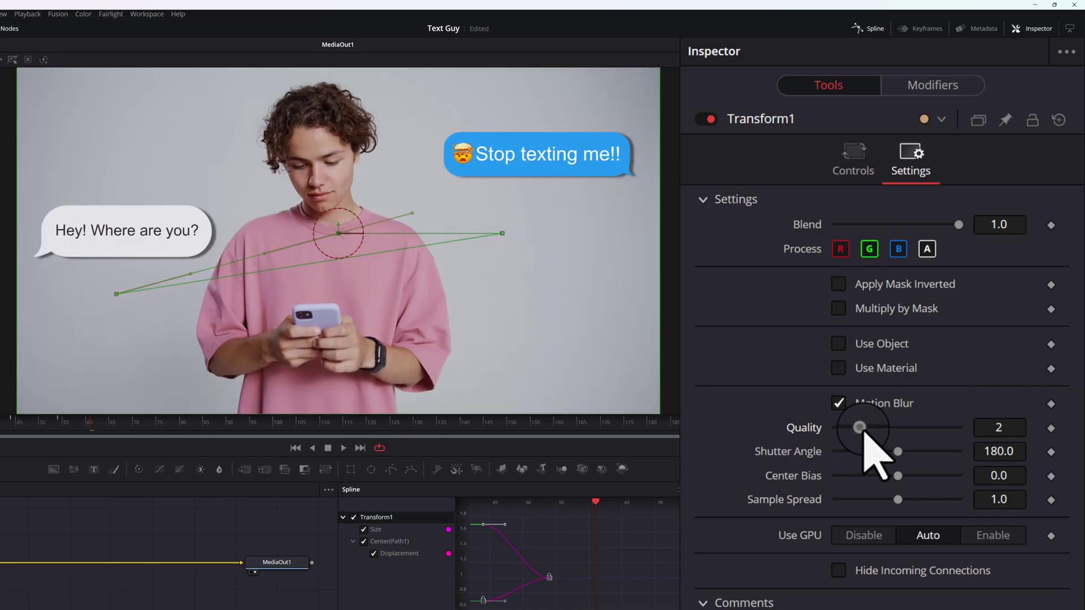
left_click(295, 447)
left_click(343, 448)
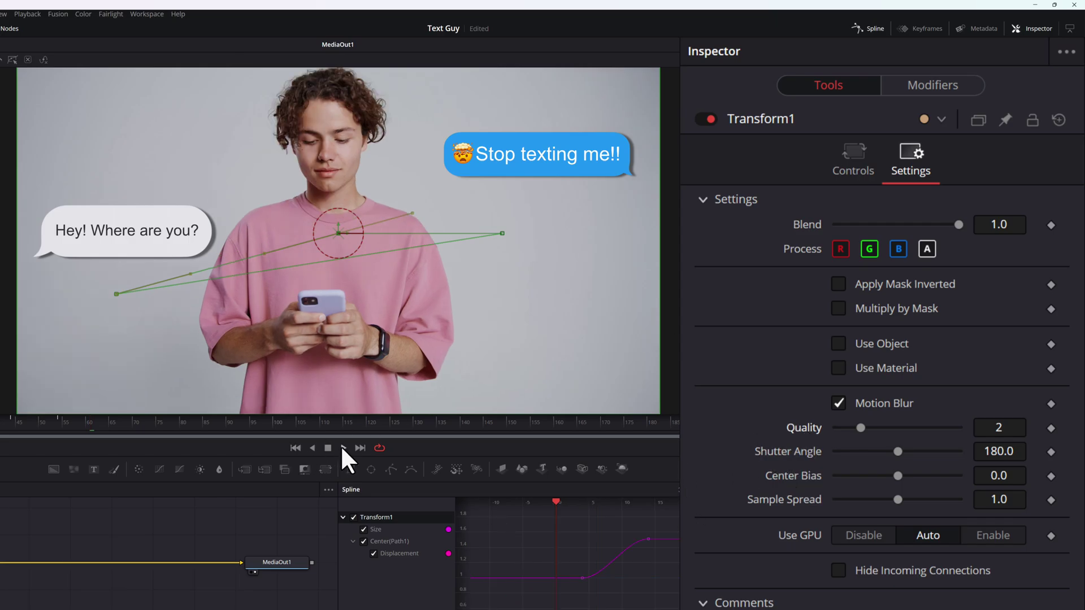